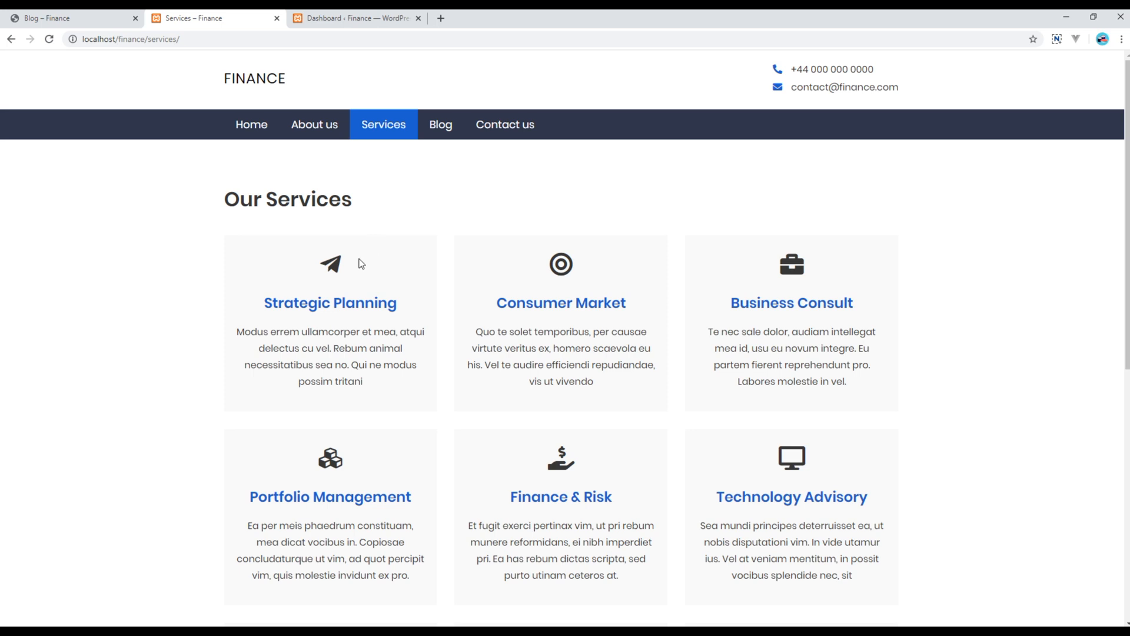
Scroll the Services page, then view the Finance demo blog topped by 'Duo ex inani consequat'
scroll(528, 416, "down", 2)
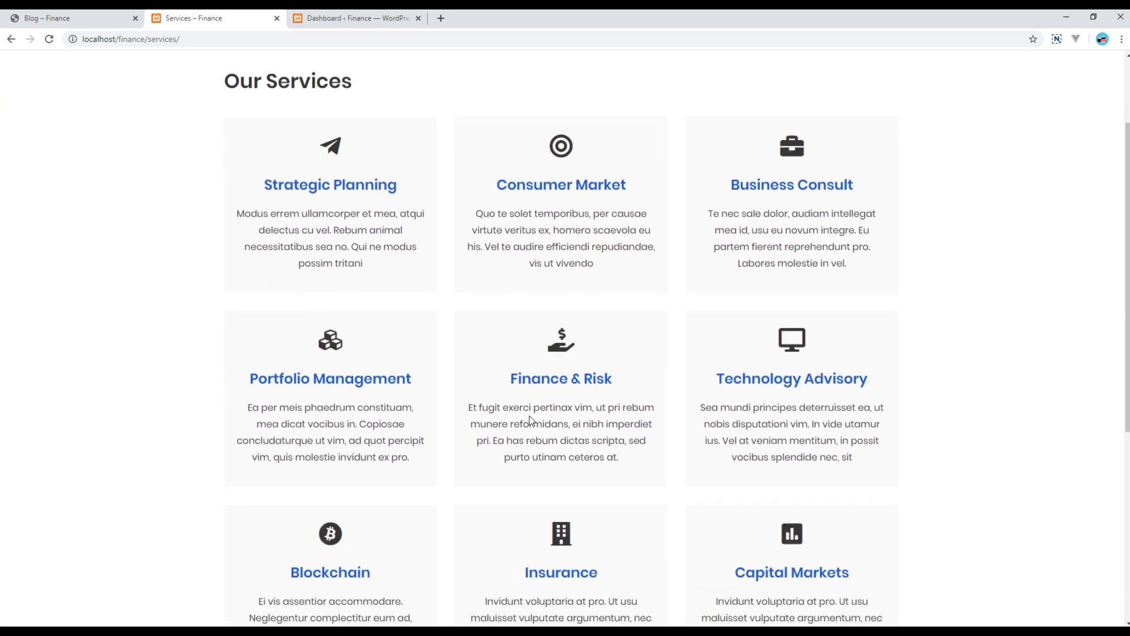
scroll(528, 416, "down", 3)
scroll(530, 419, "up", 5)
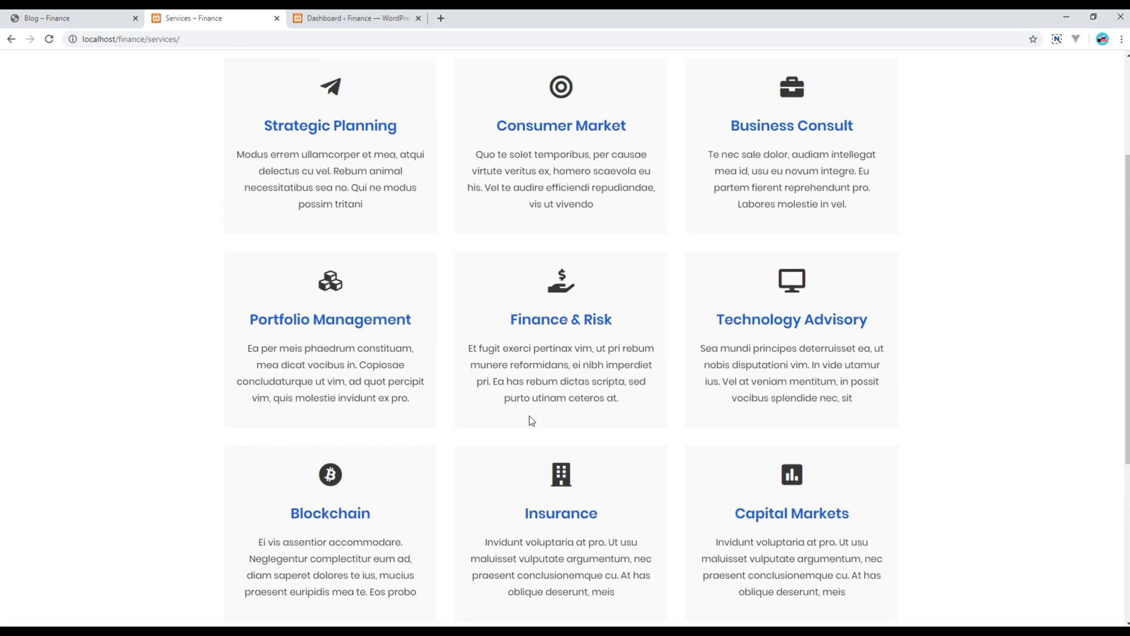
left_click(63, 22)
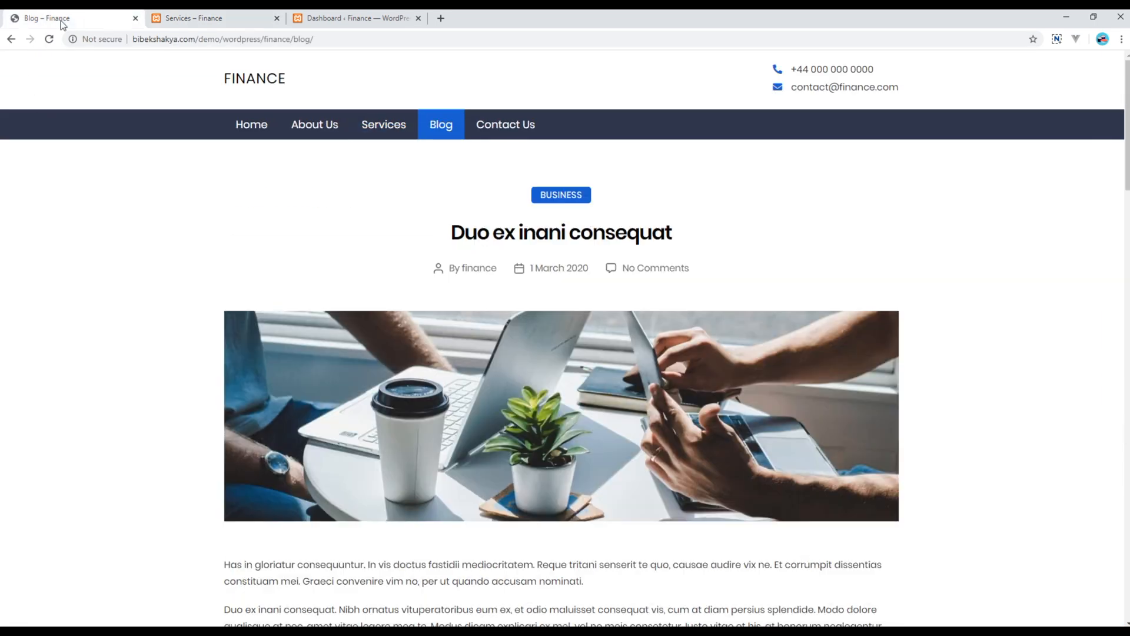
scroll(177, 372, "down", 5)
scroll(147, 371, "down", 3)
scroll(147, 372, "up", 8)
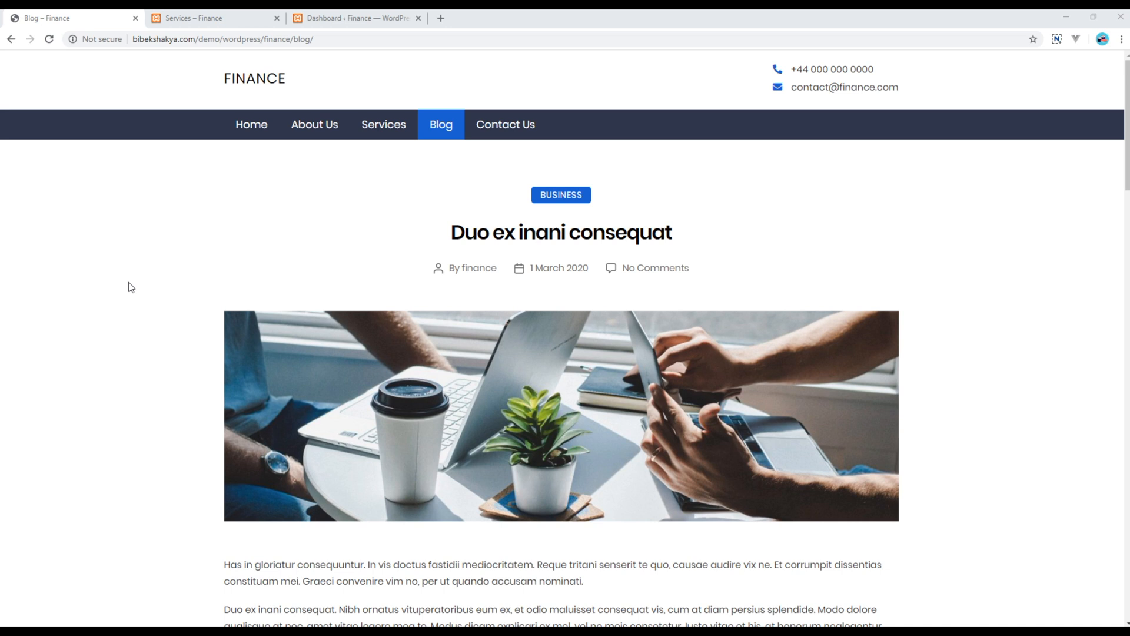
Go to Posts > Categories in the WordPress dashboard
left_click(330, 24)
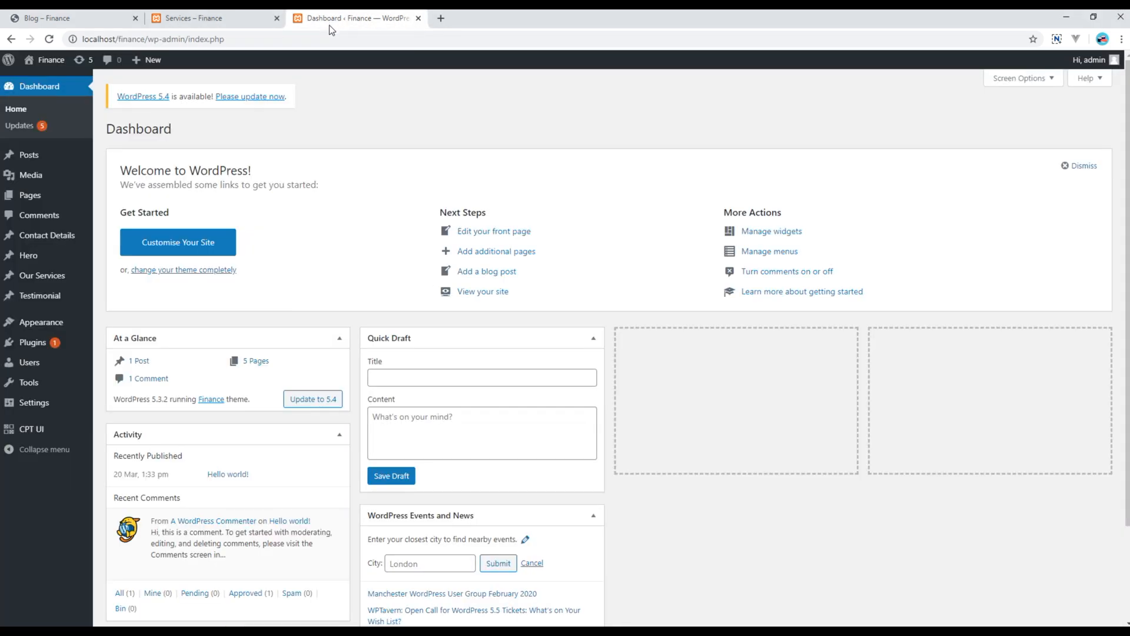
mouse_move(52, 156)
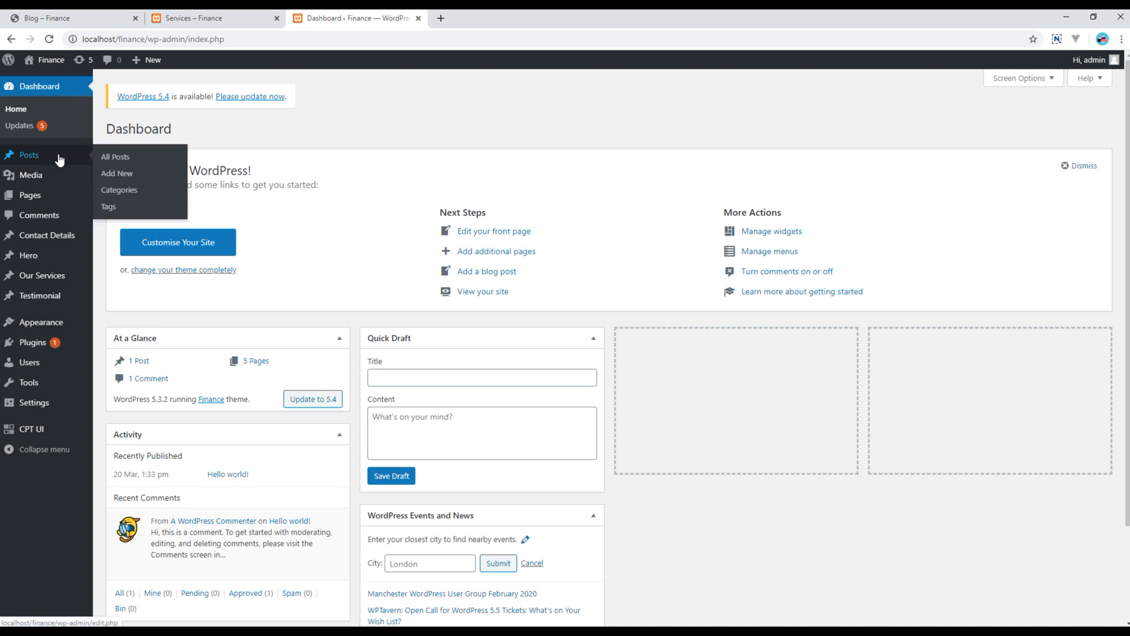
left_click(132, 197)
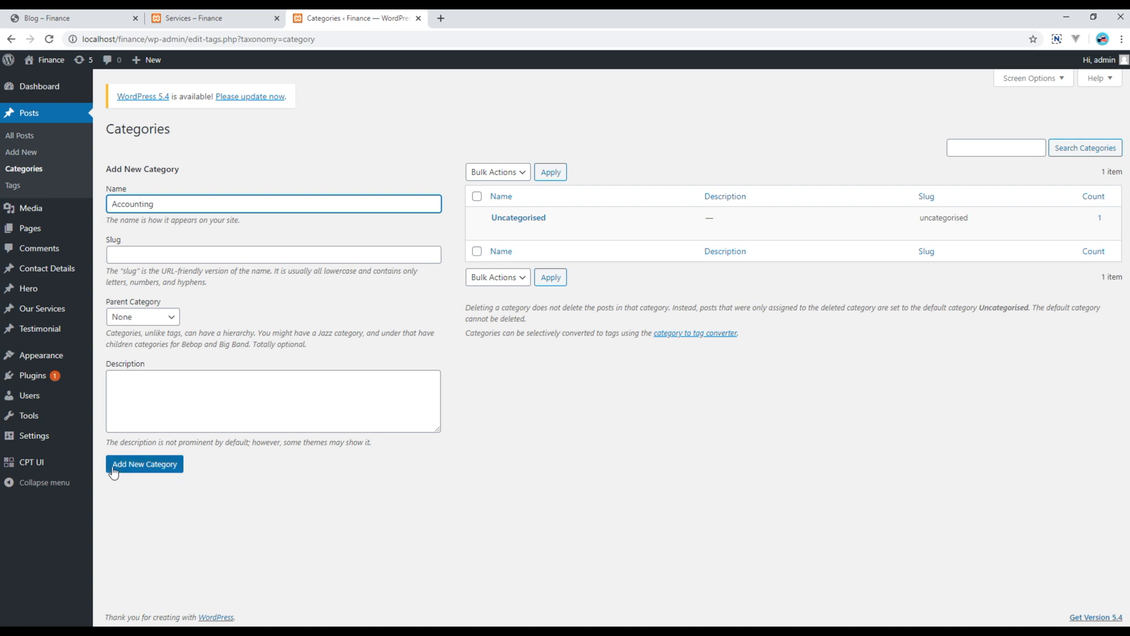
Add the categories Accounting, Business, Finance and Lending
left_click(155, 465)
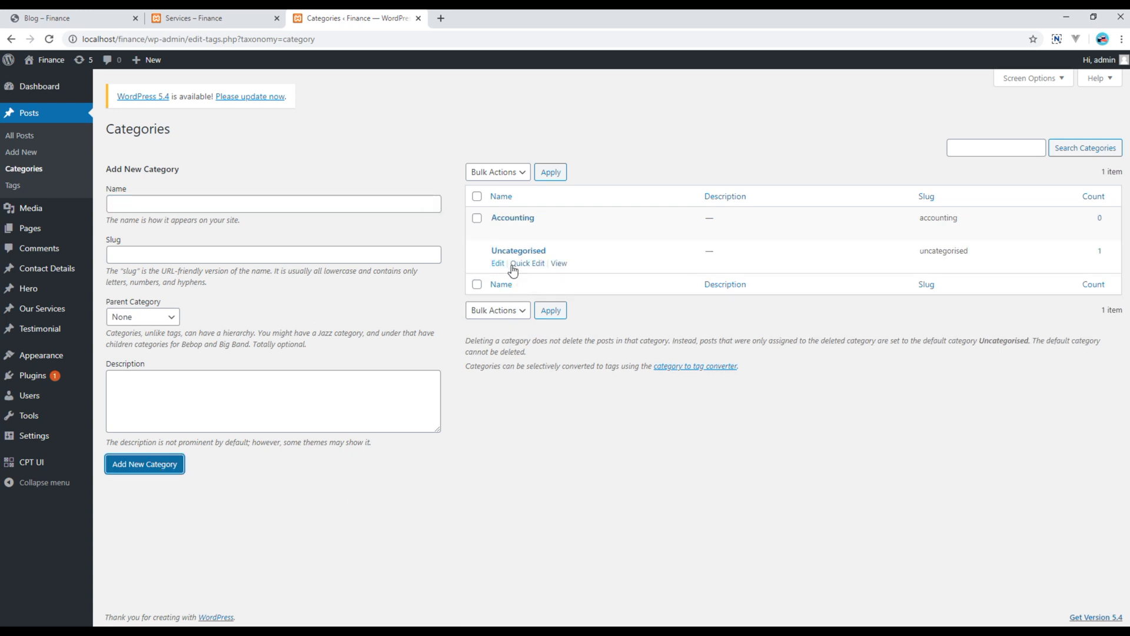
mouse_move(557, 220)
left_click(144, 206)
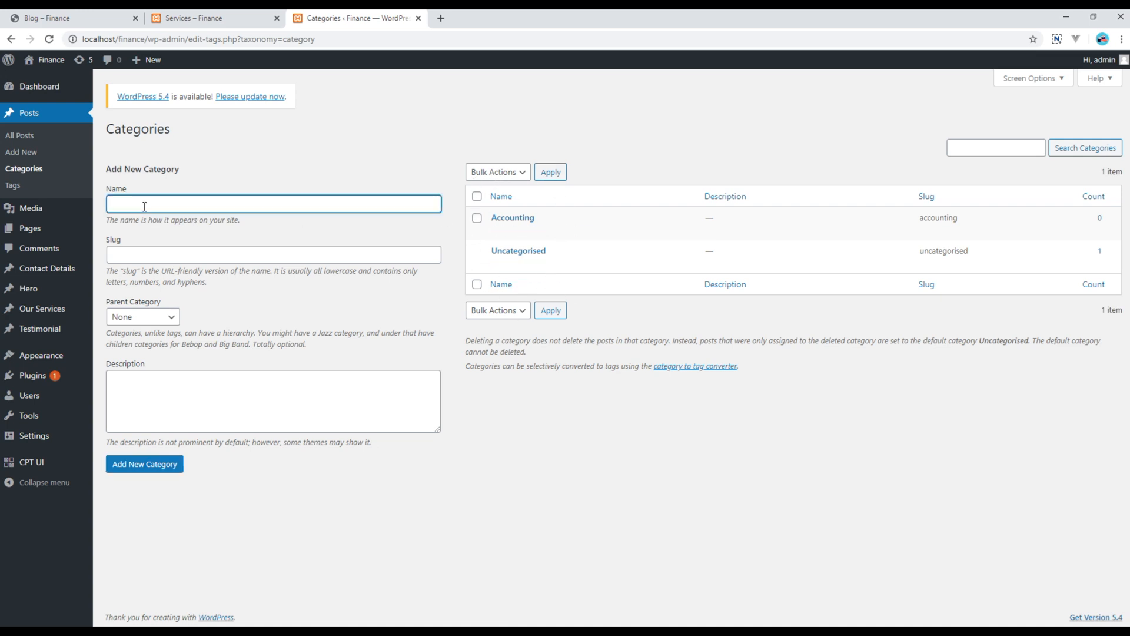
type("Business")
left_click(148, 464)
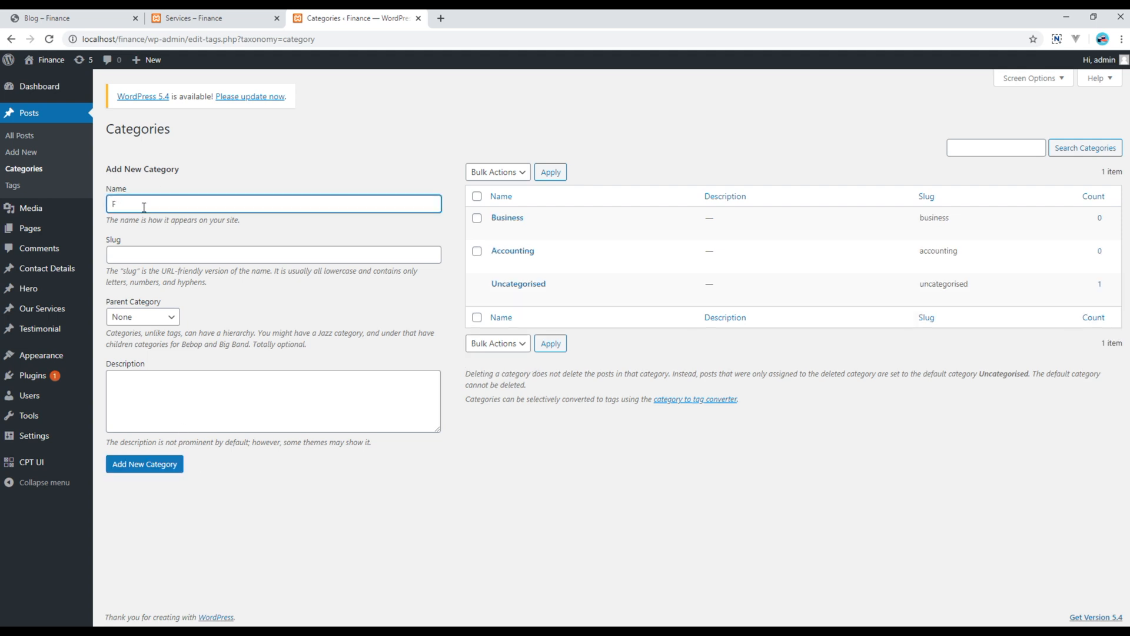
left_click(148, 466)
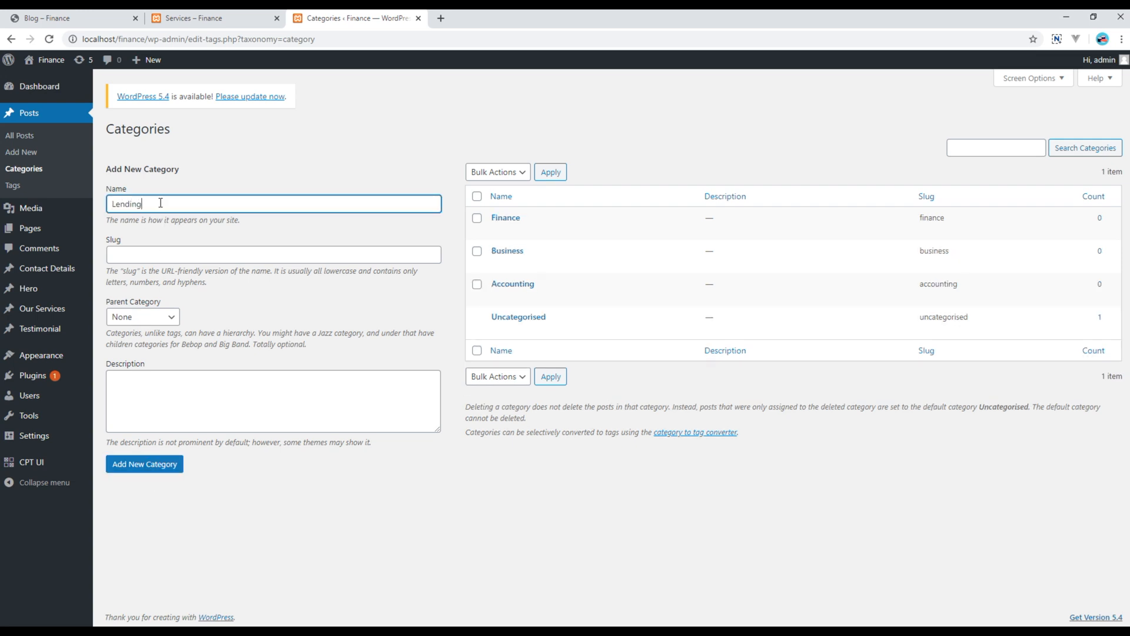
left_click(162, 468)
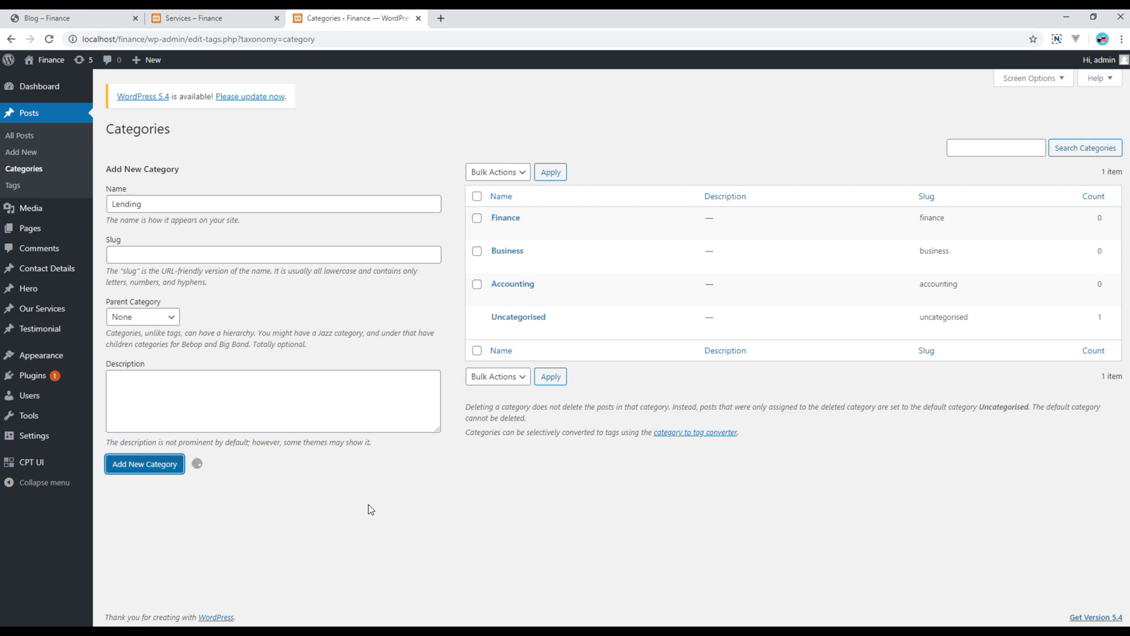
key("alt+Tab")
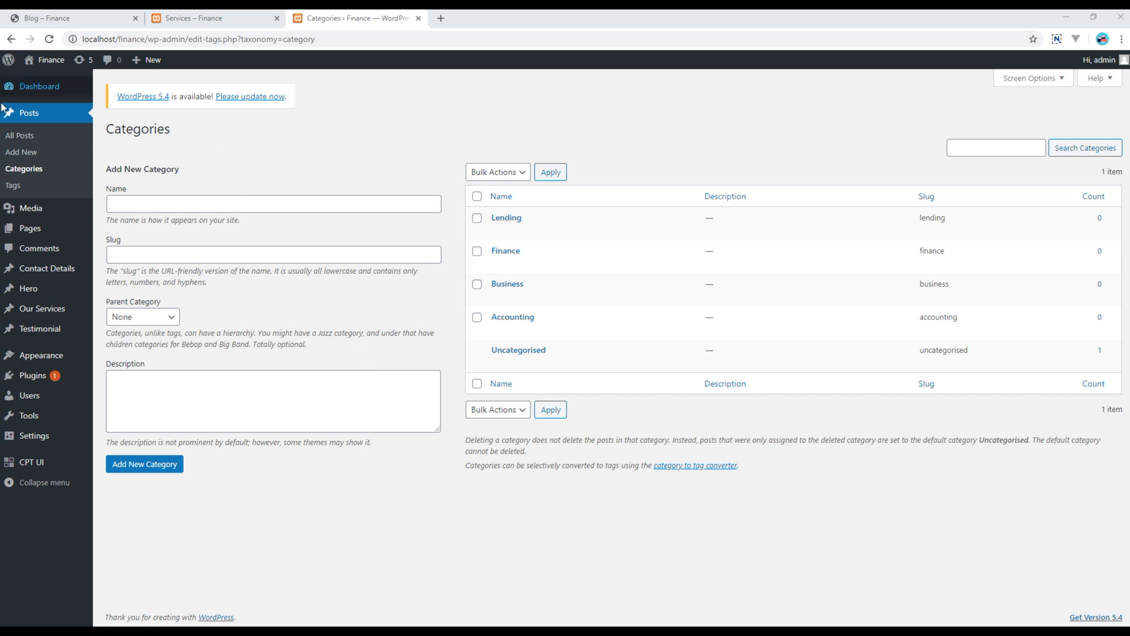
Start a new post titled 'Duo ex inani consequat', copied from the notes
left_click(39, 156)
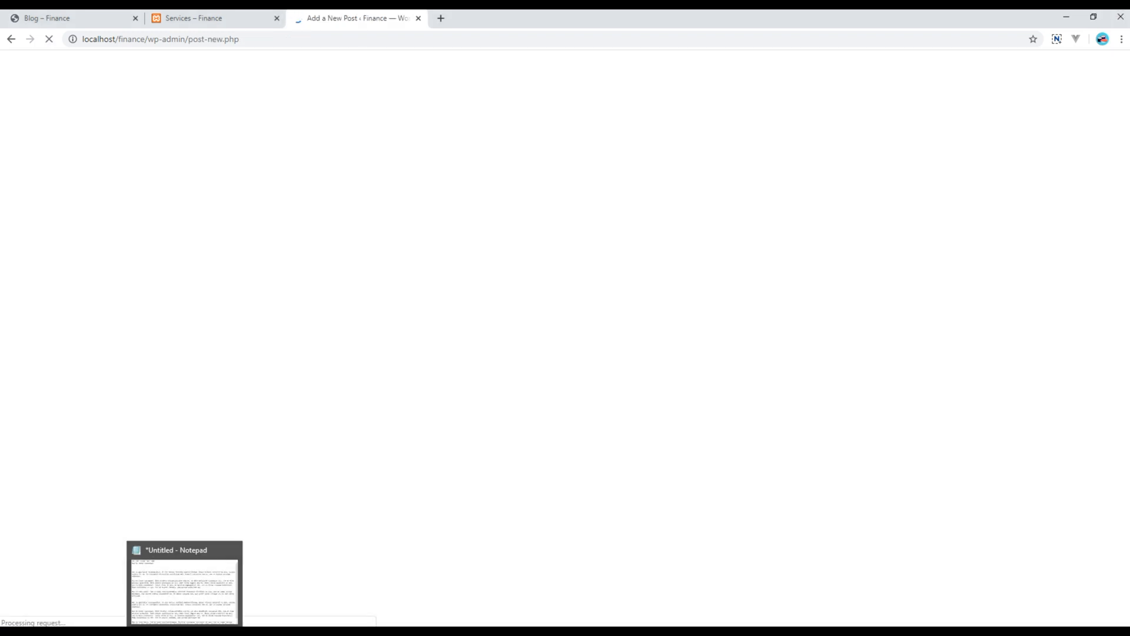
left_click(188, 631)
left_click_drag(407, 189, 297, 190)
key("ctrl+c")
left_click(751, 162)
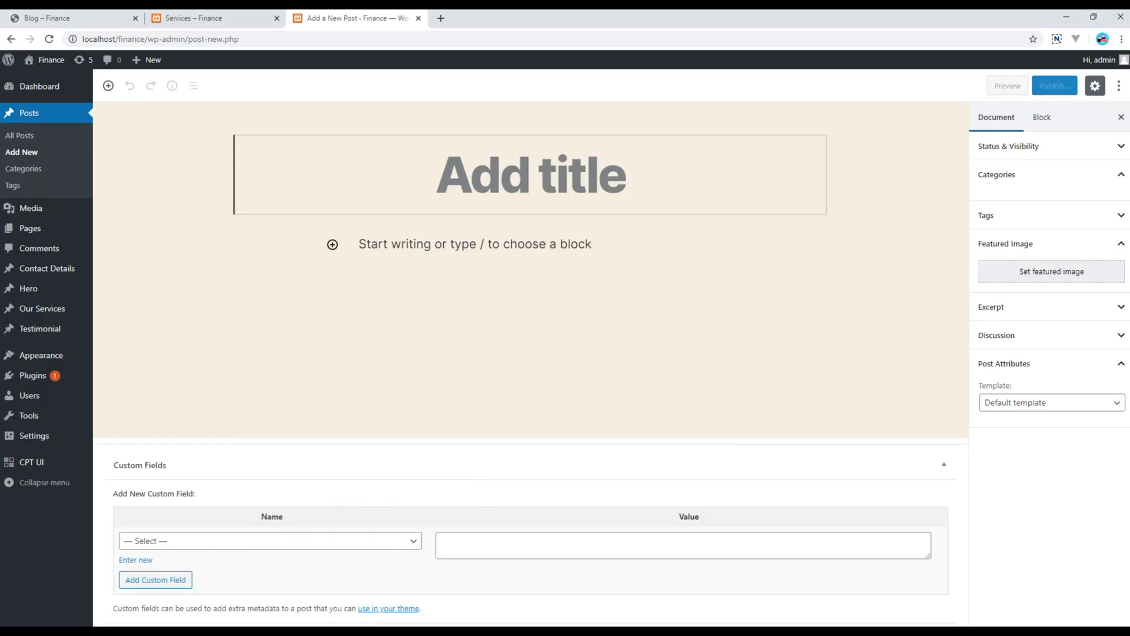
key("ctrl+v")
Paste the Latin body paragraphs from the notes into a Classic block
left_click(189, 631)
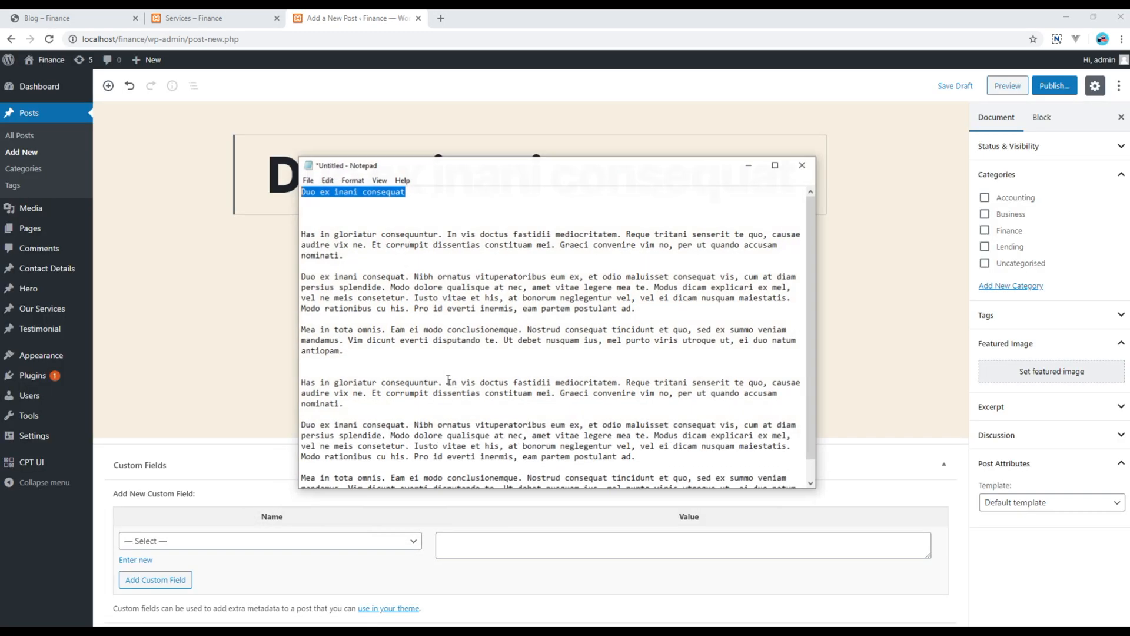
left_click_drag(305, 231, 555, 532)
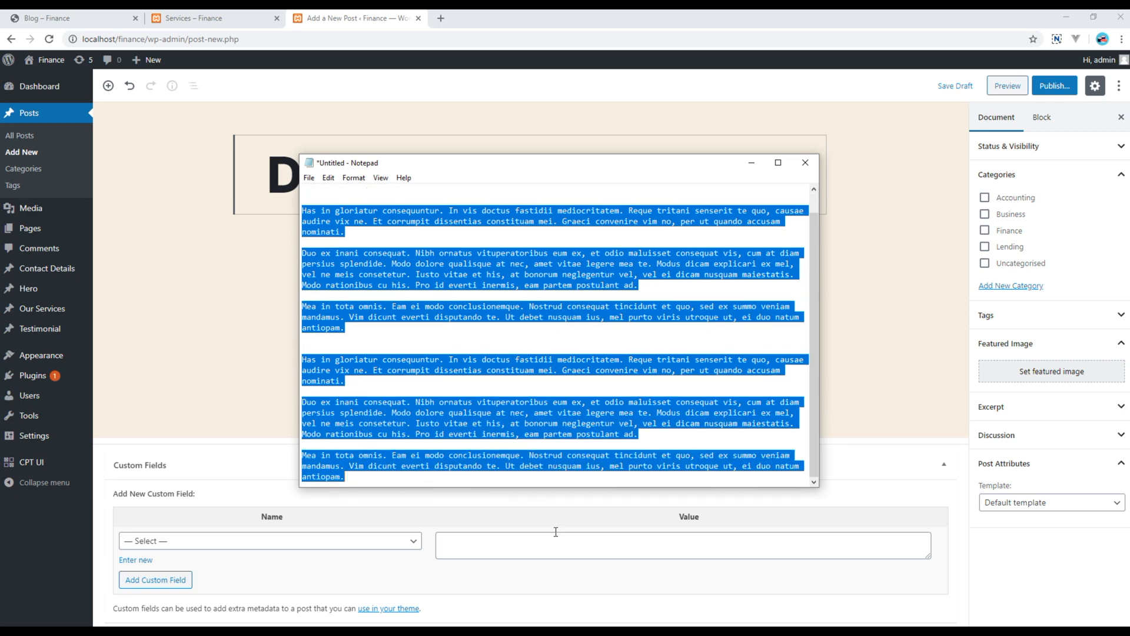
left_click(751, 163)
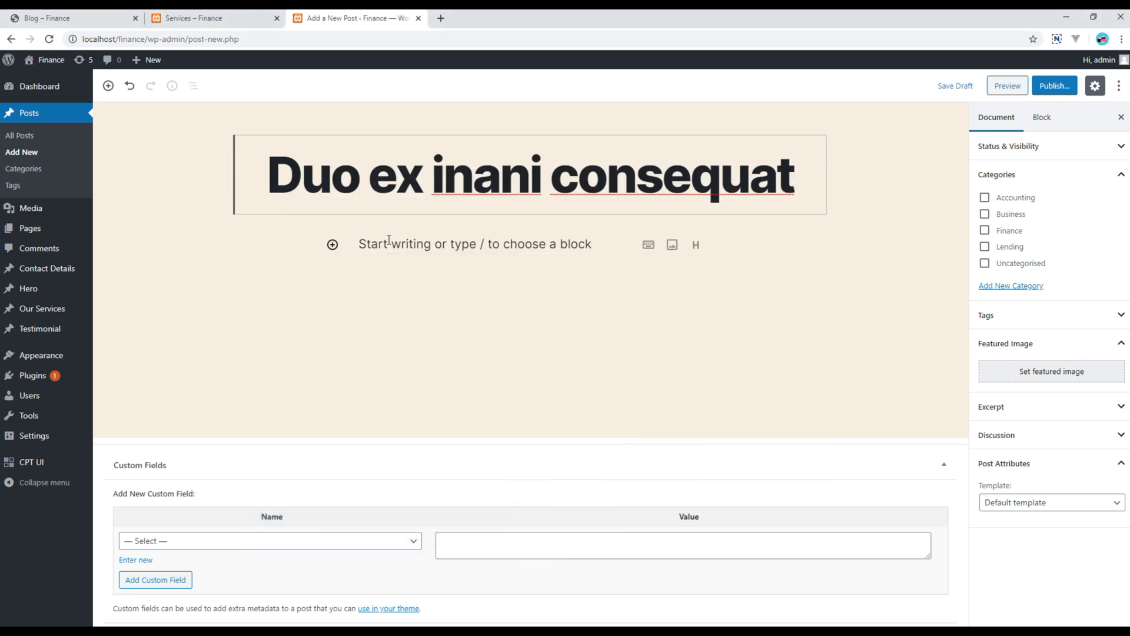
left_click(365, 243)
left_click(333, 245)
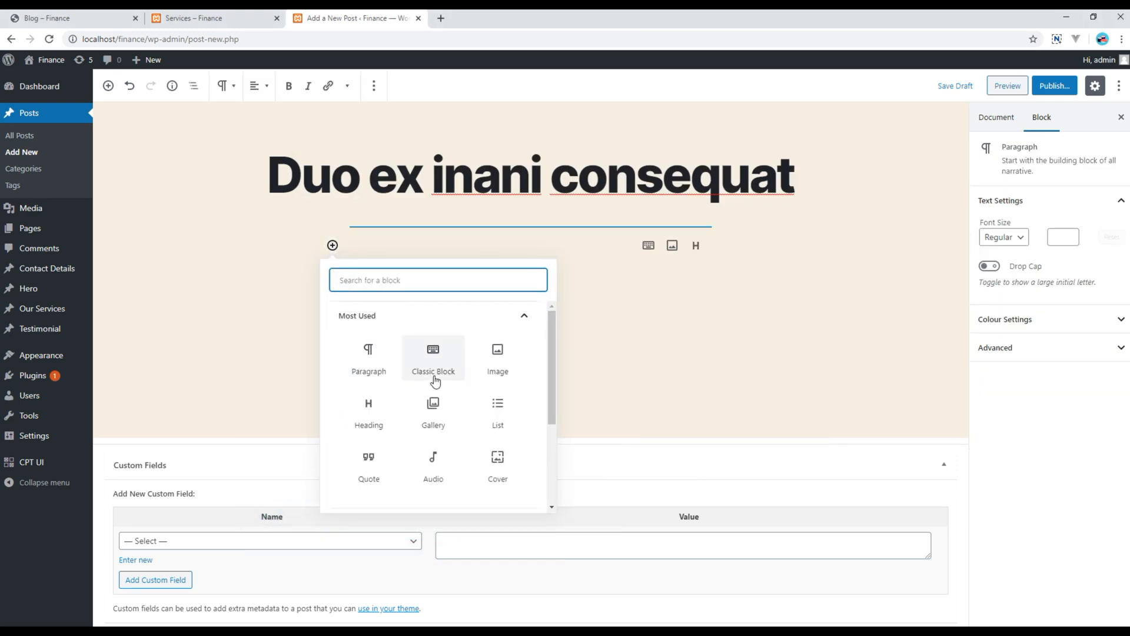
left_click(424, 353)
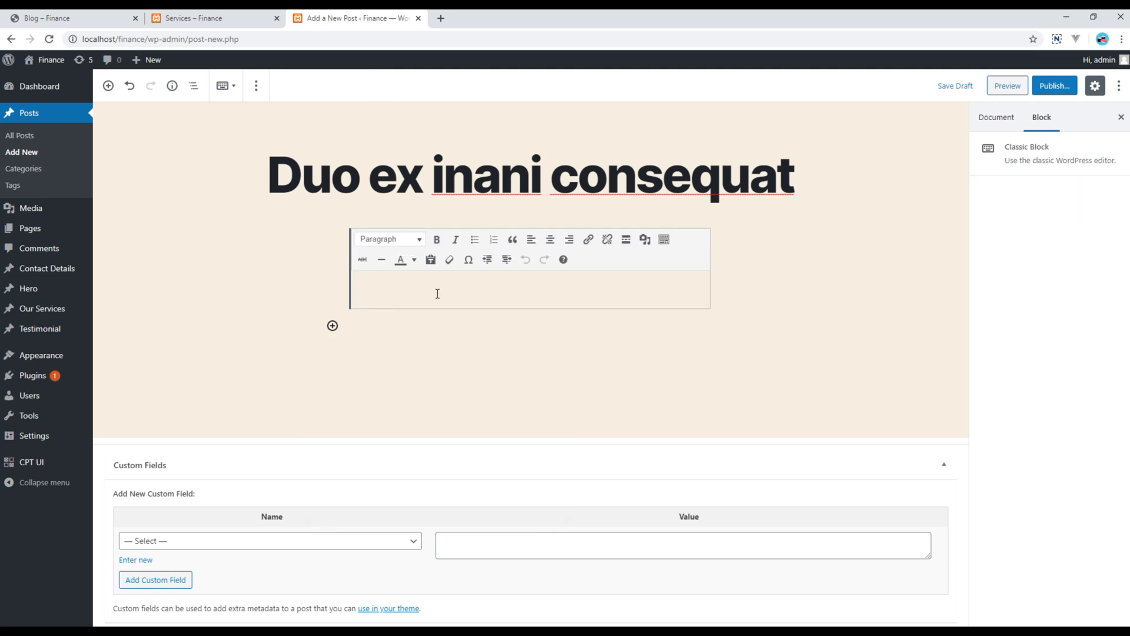
key("ctrl+v")
left_click(999, 118)
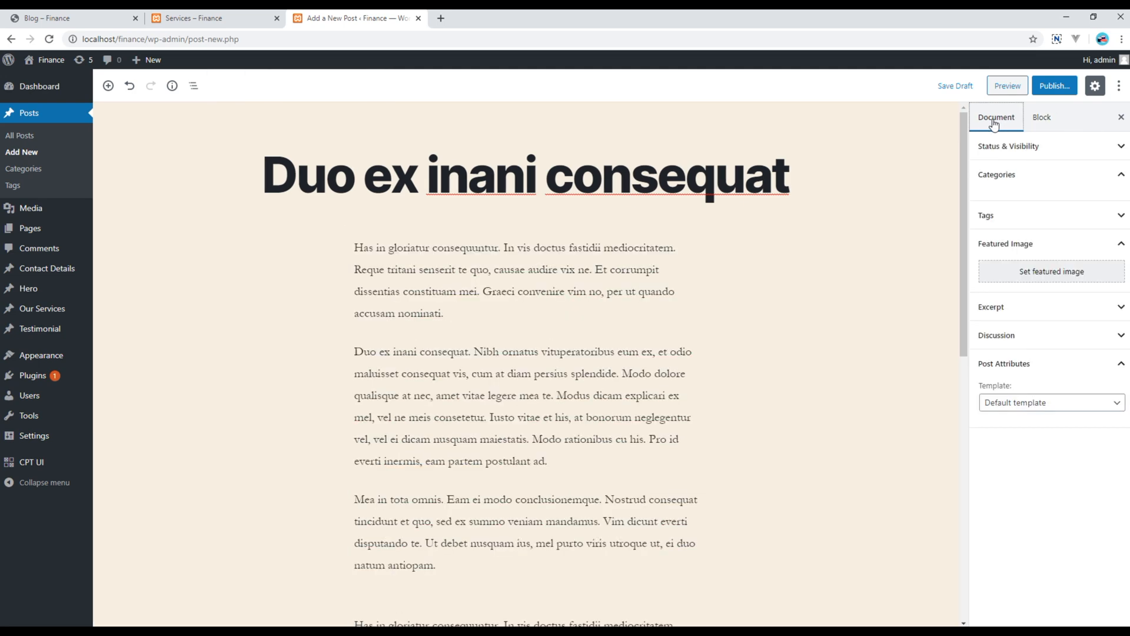
Upload img1 and set it as the post's featured image
left_click(1064, 377)
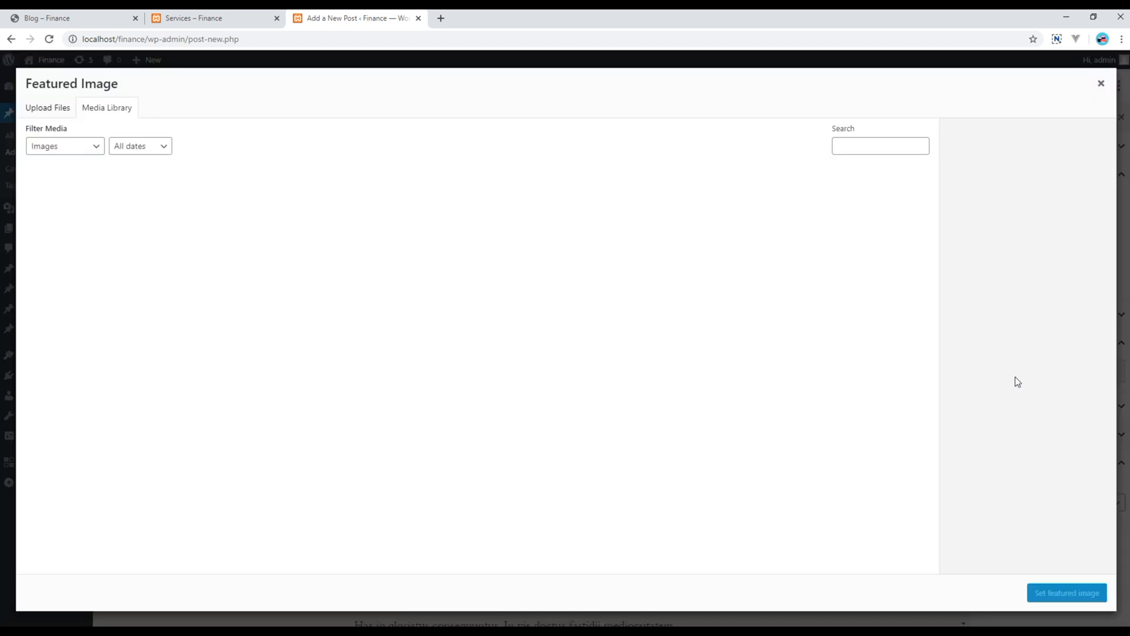
left_click(58, 113)
left_click(575, 324)
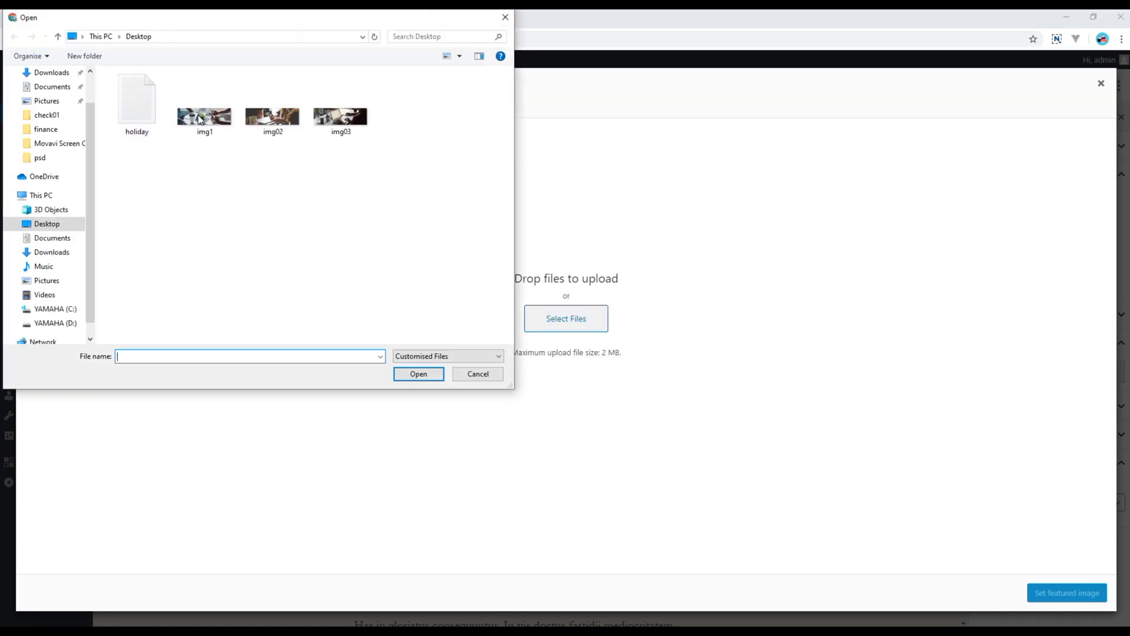
double_click(201, 117)
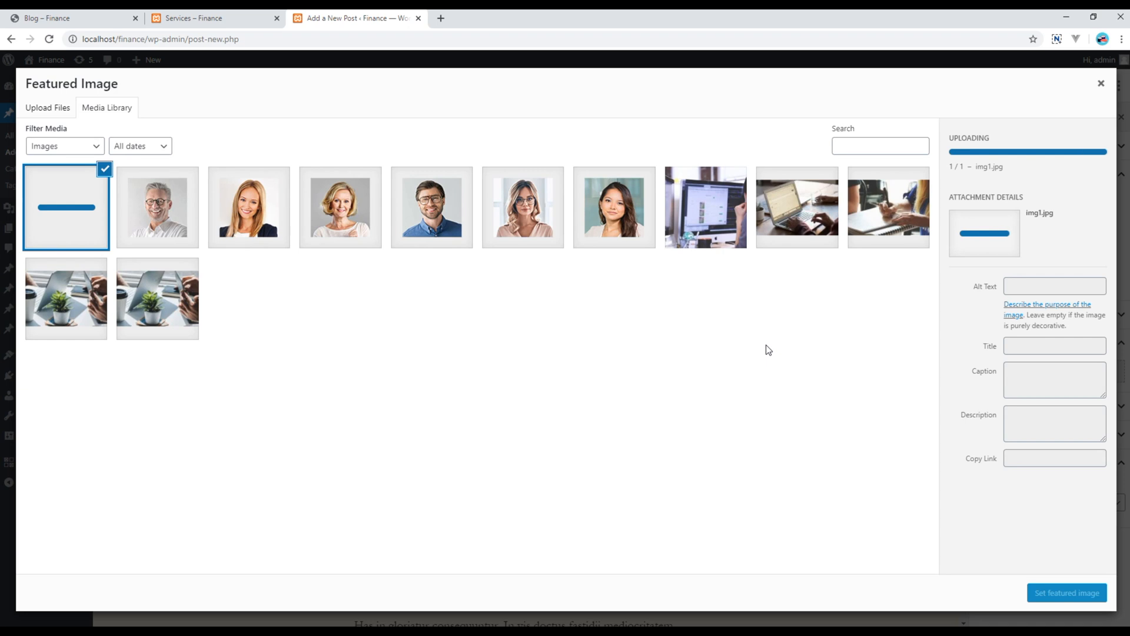
left_click(1067, 593)
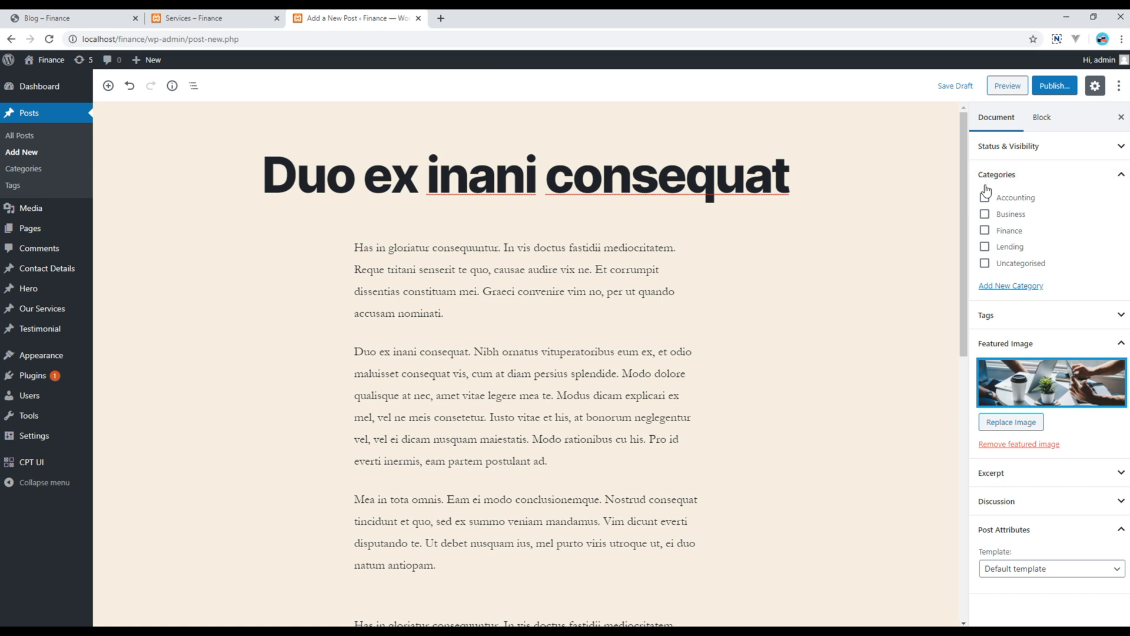
File the post under Business, publish it, and view the live blog page
left_click(985, 216)
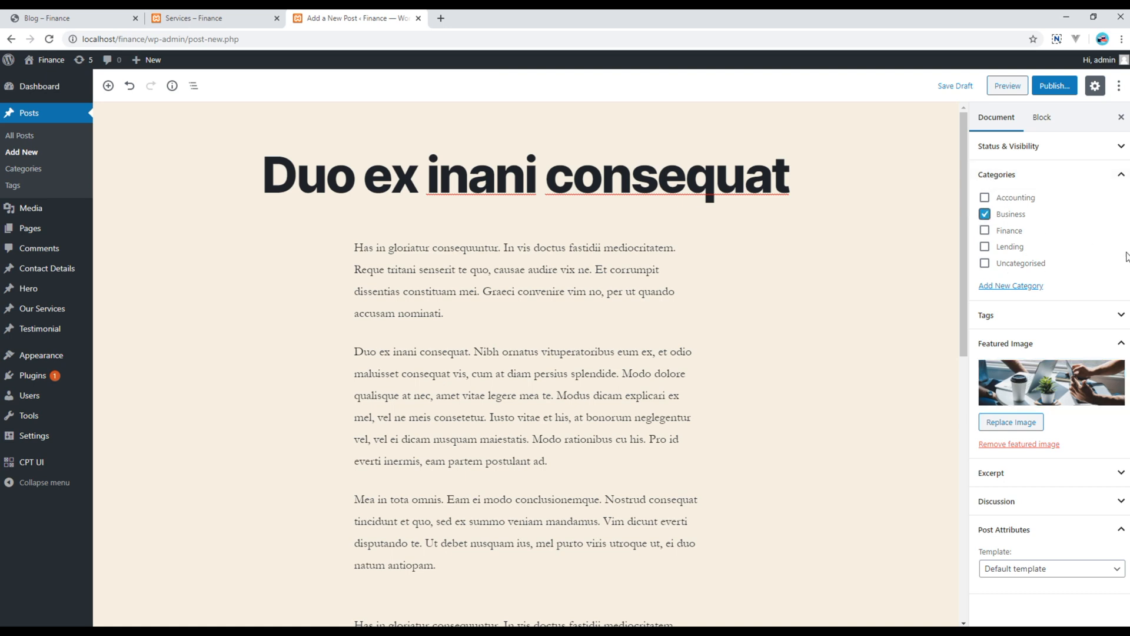
left_click(1058, 87)
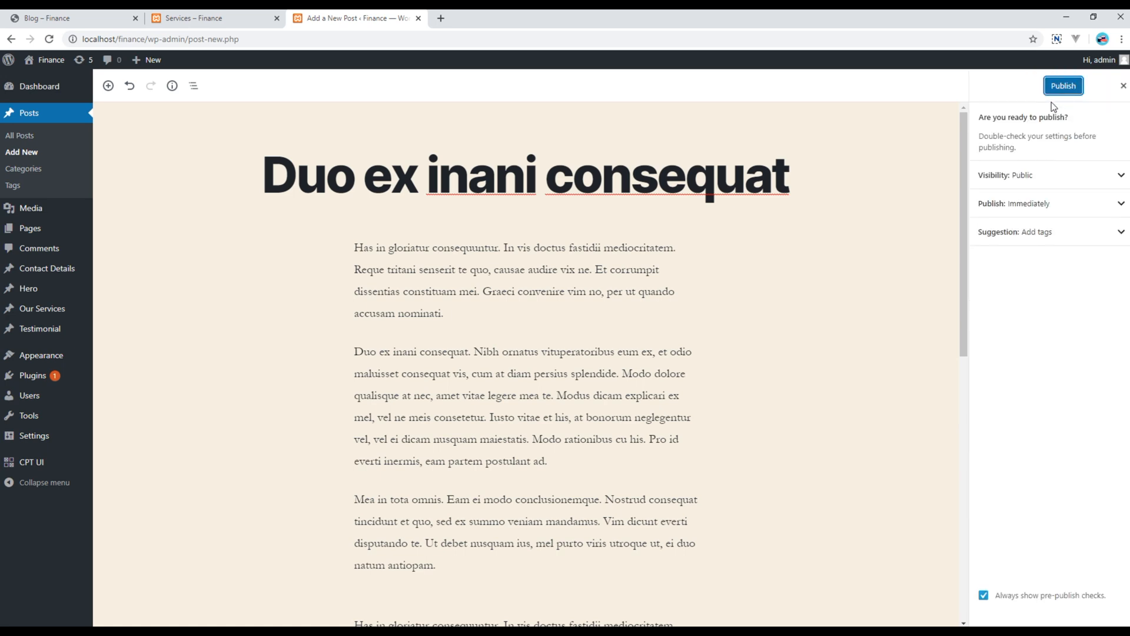
left_click(1057, 85)
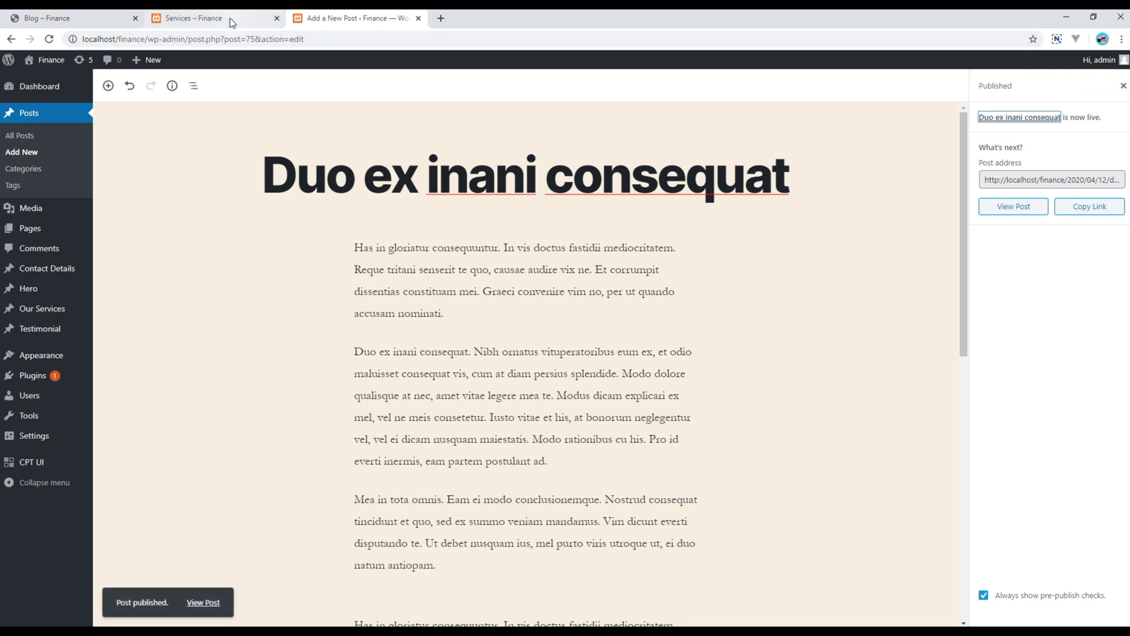
left_click(194, 19)
left_click(440, 128)
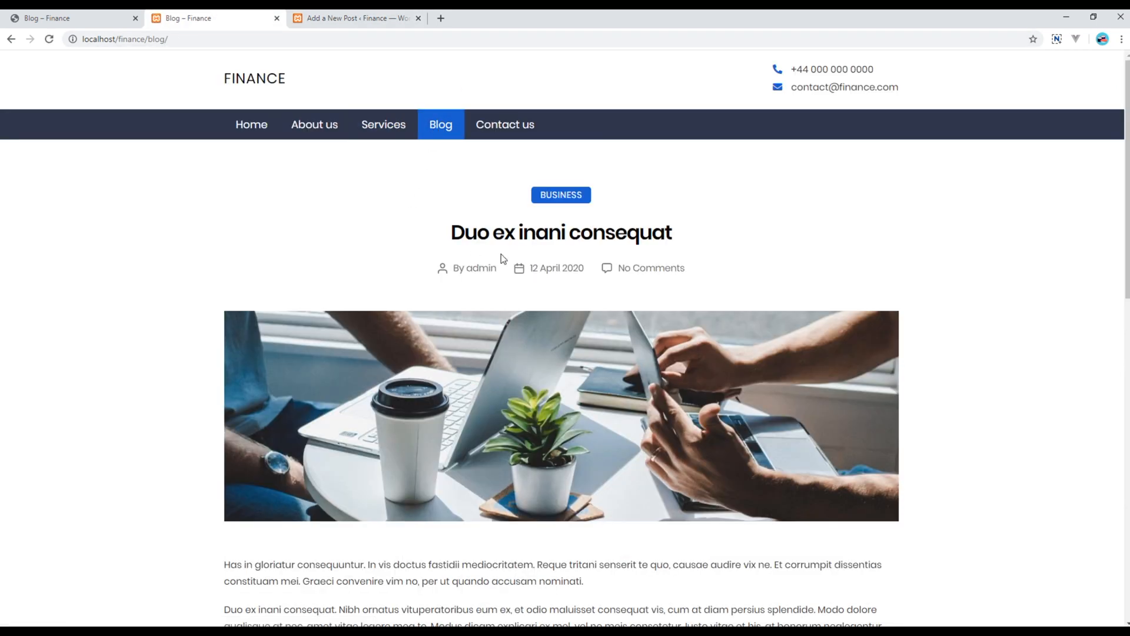
Compare the live post with the reference demo blog, then return to the post editor
scroll(513, 132, "down", 4)
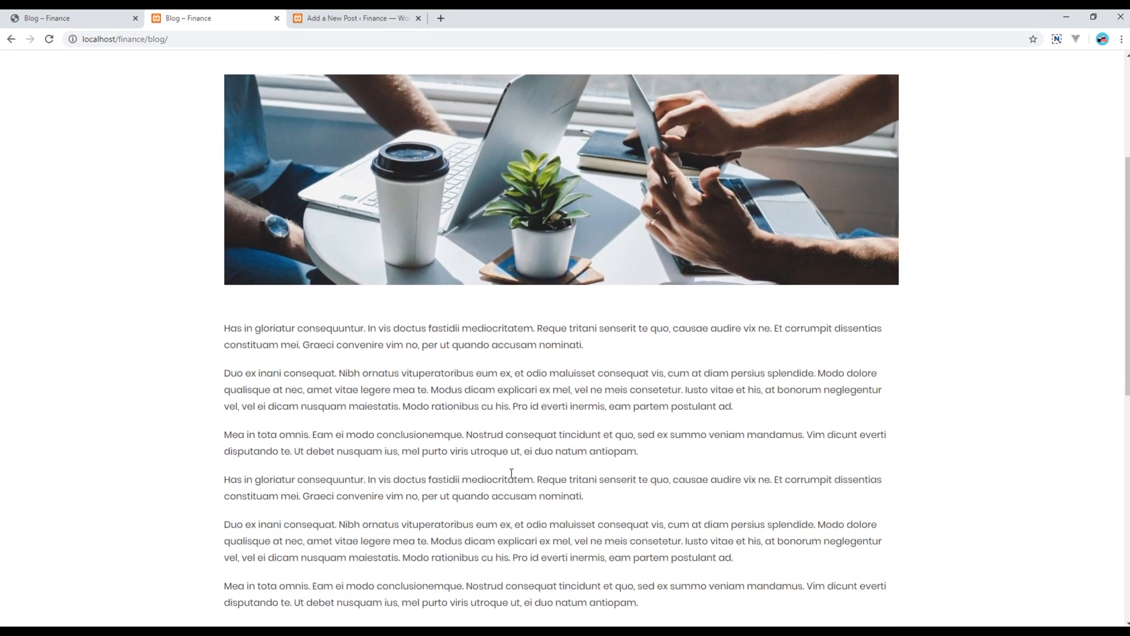
scroll(511, 476, "down", 2)
scroll(171, 159, "up", 3)
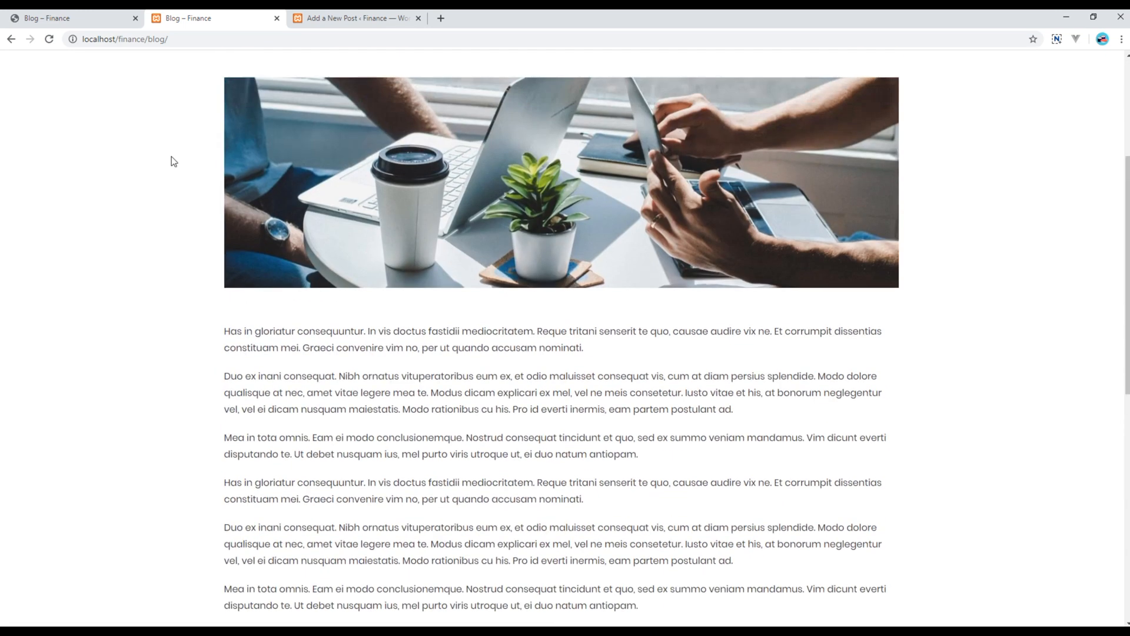
left_click(98, 26)
scroll(409, 362, "down", 6)
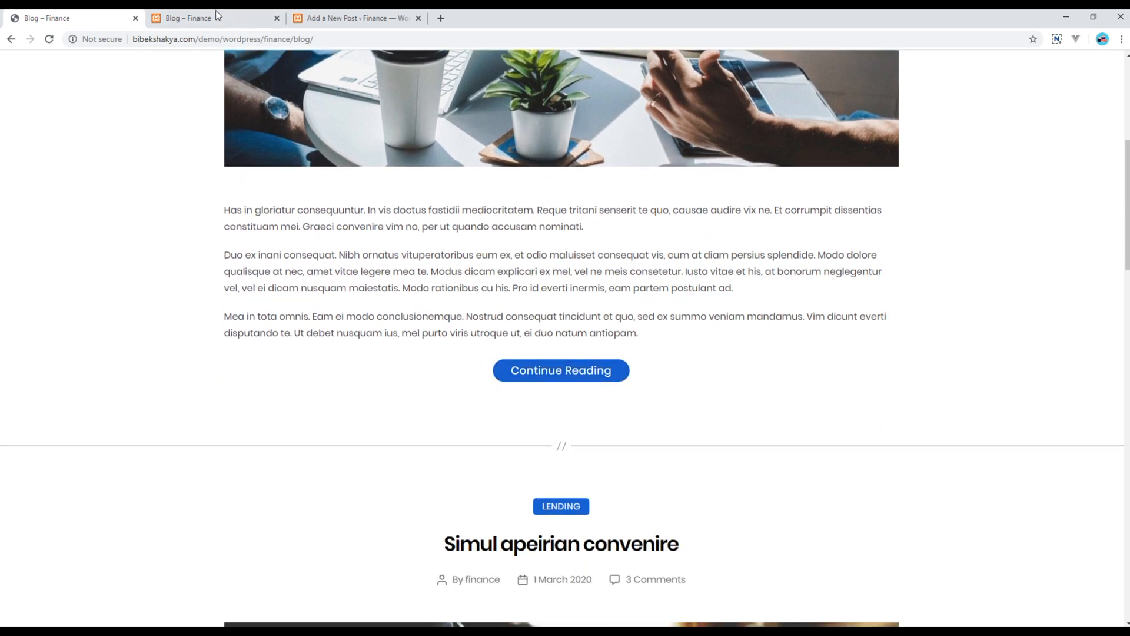
left_click(348, 21)
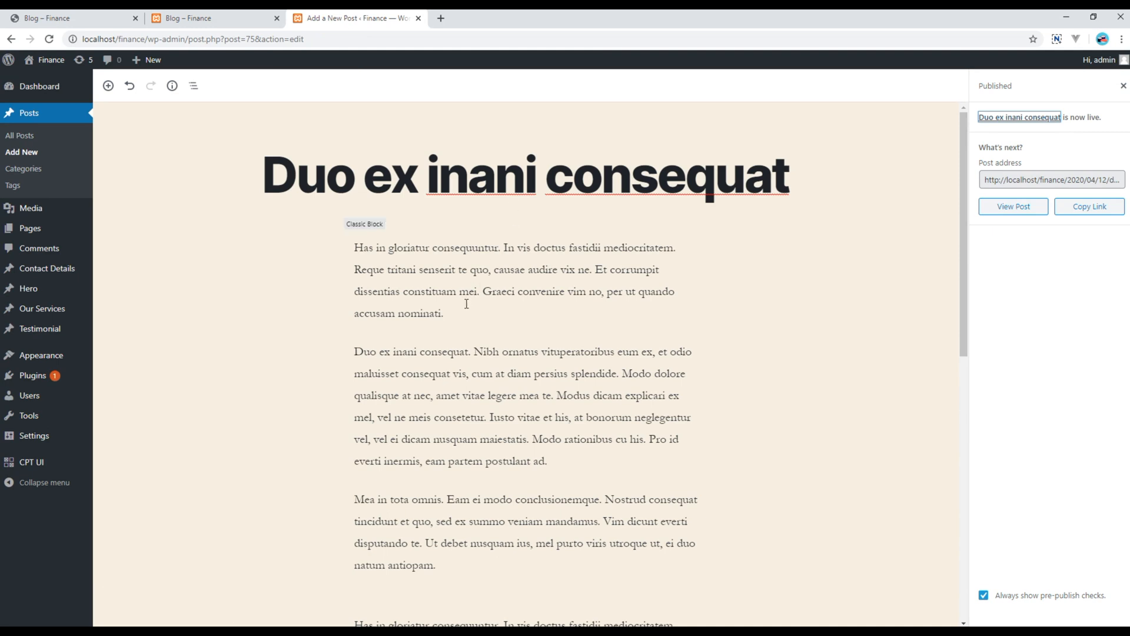
Insert a Read More break after the 'postulant ad.' paragraph and update the post
scroll(470, 342, "down", 1)
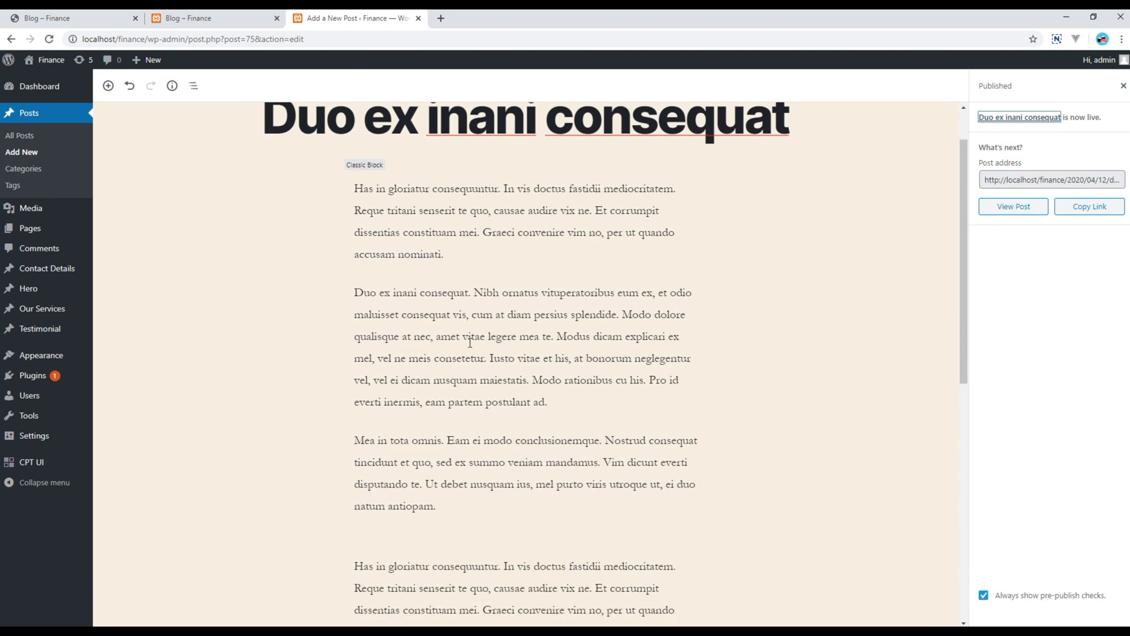
left_click(555, 401)
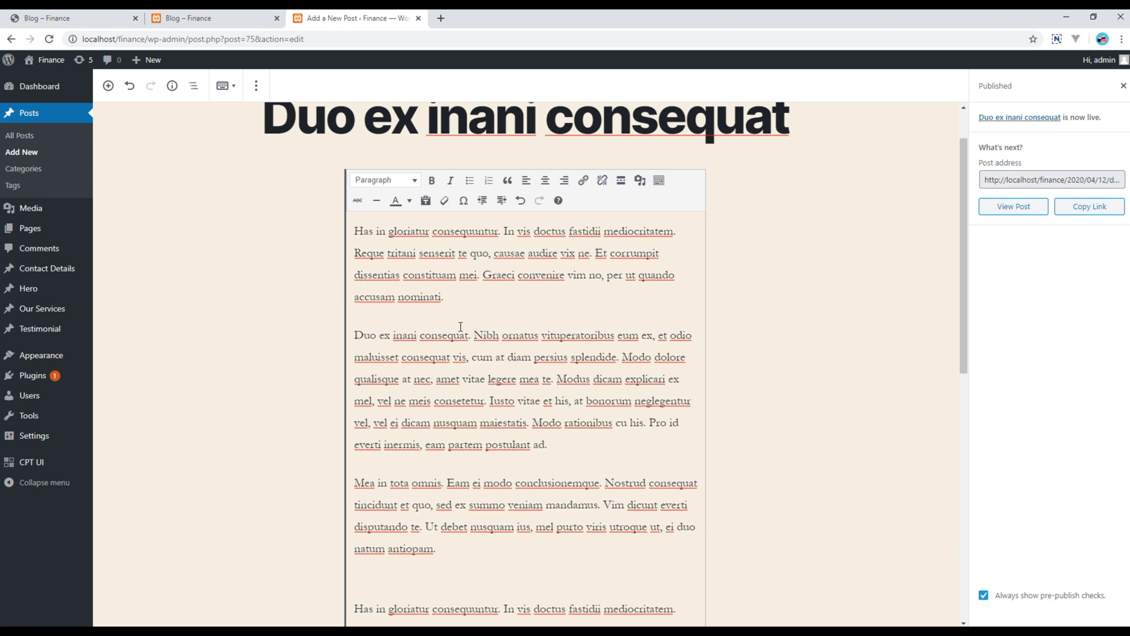
key("Return")
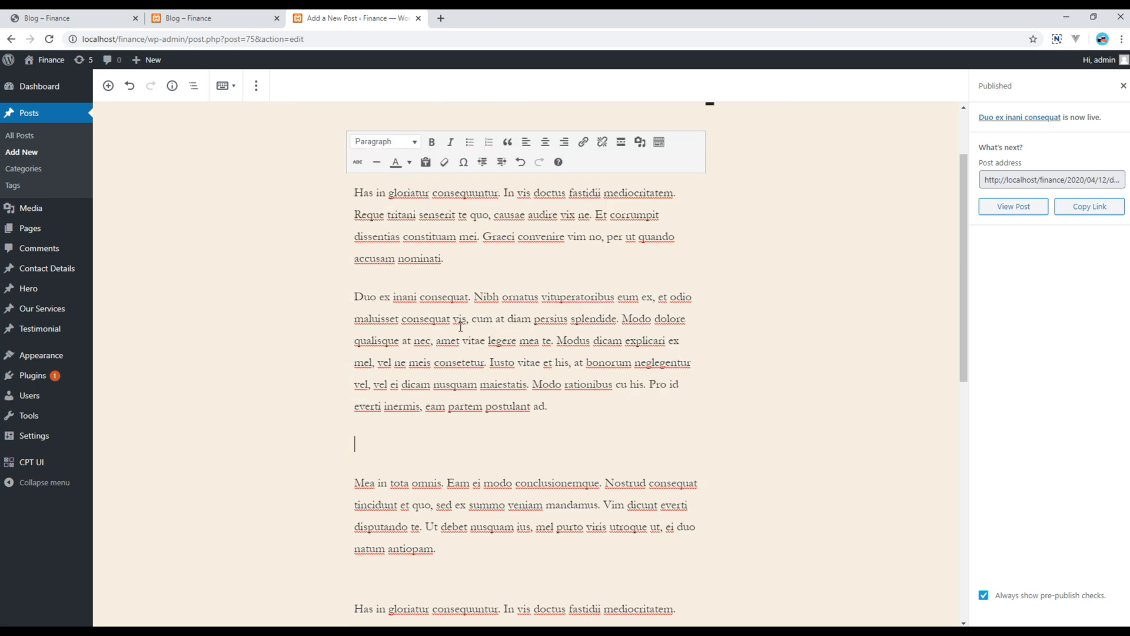
left_click(623, 144)
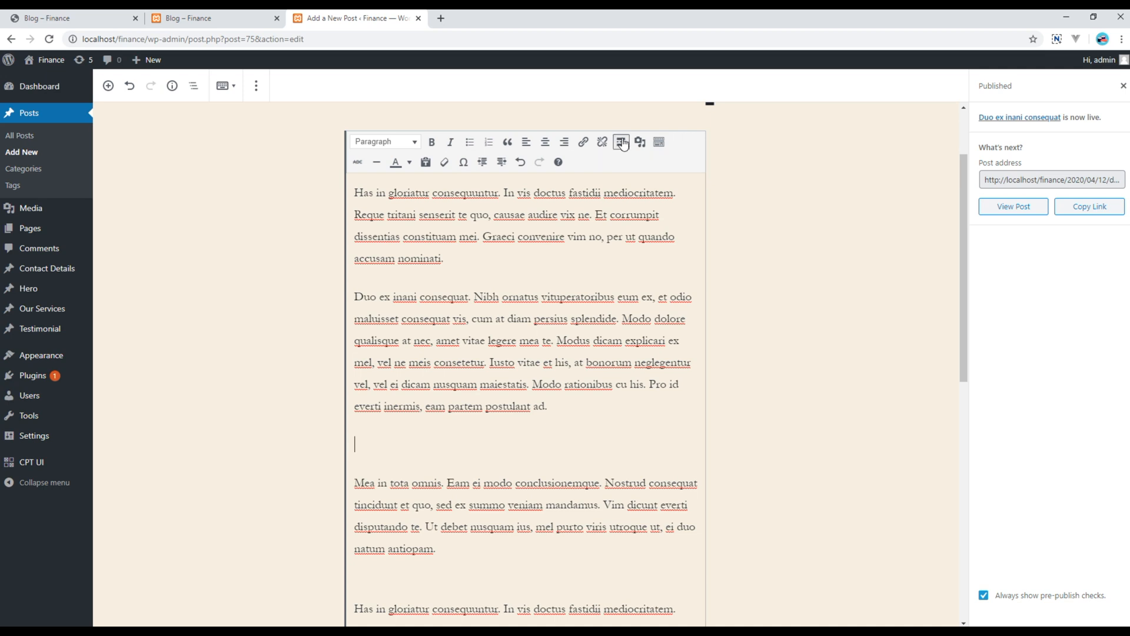
scroll(932, 299, "up", 2)
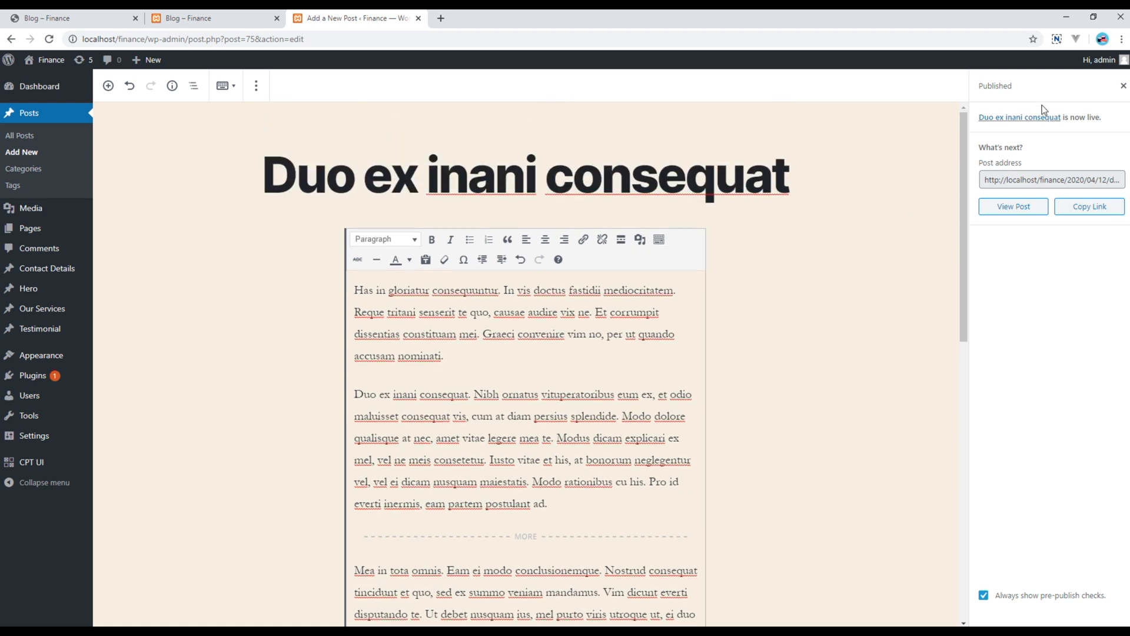
left_click(1122, 86)
left_click(1067, 89)
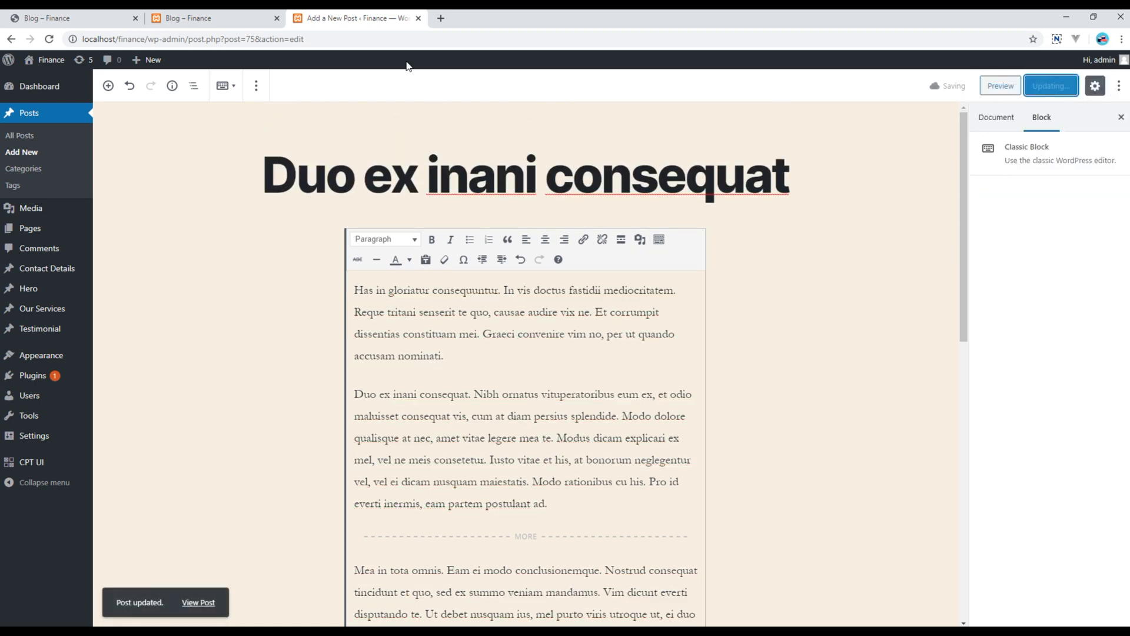
left_click(194, 19)
Reload the blog and open 'Duo ex inani consequat' in full from its excerpt
left_click(50, 41)
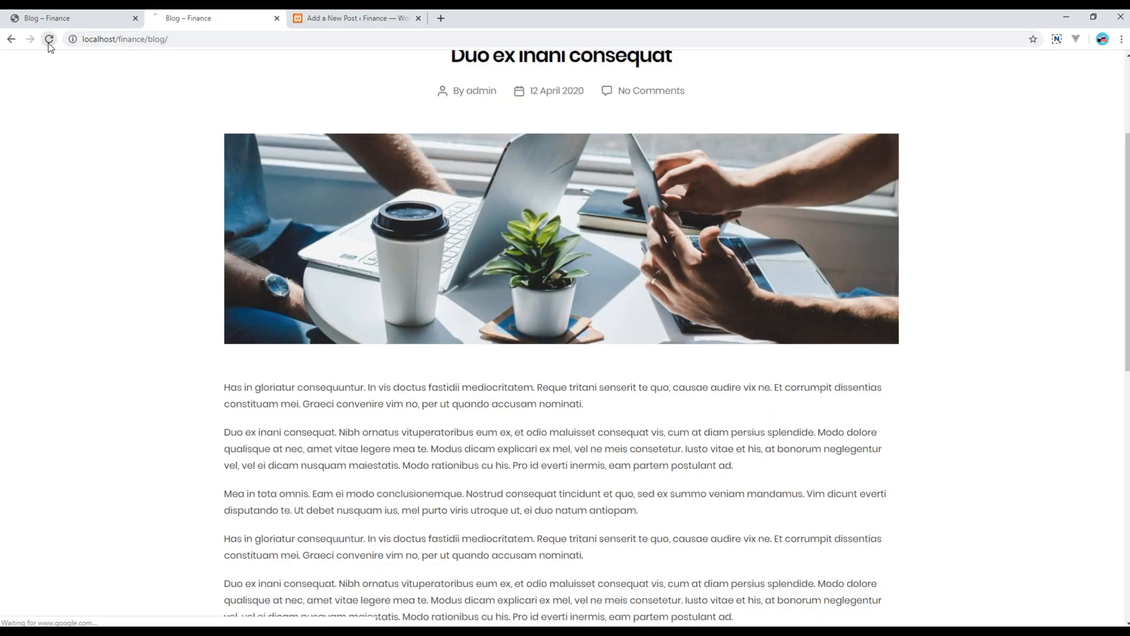
scroll(449, 459, "down", 1)
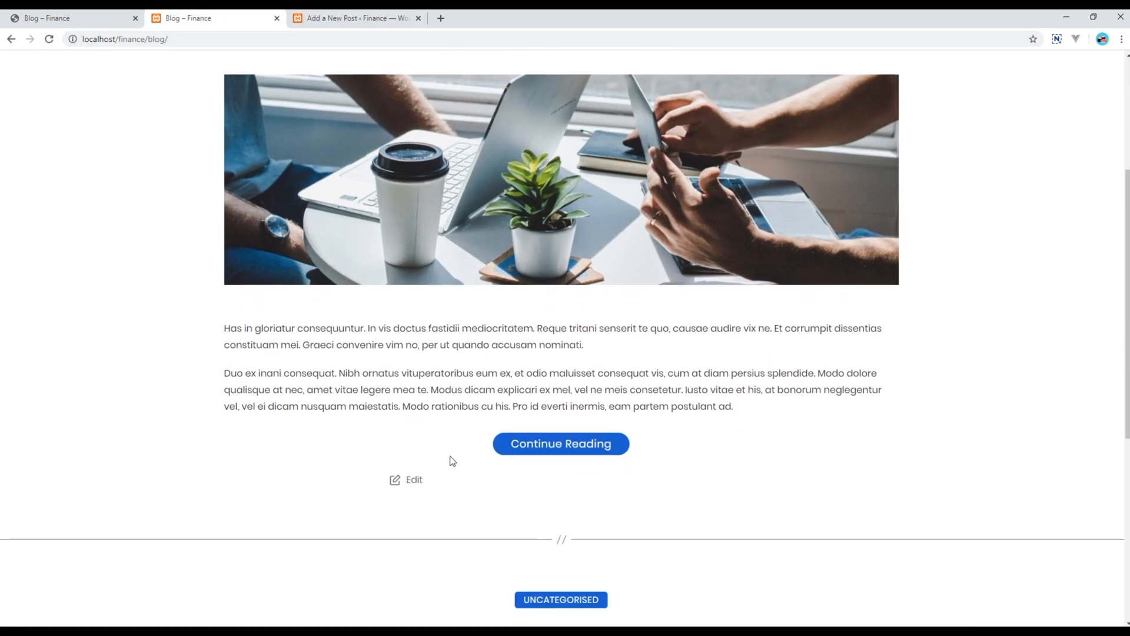
scroll(565, 462, "up", 4)
scroll(512, 412, "down", 5)
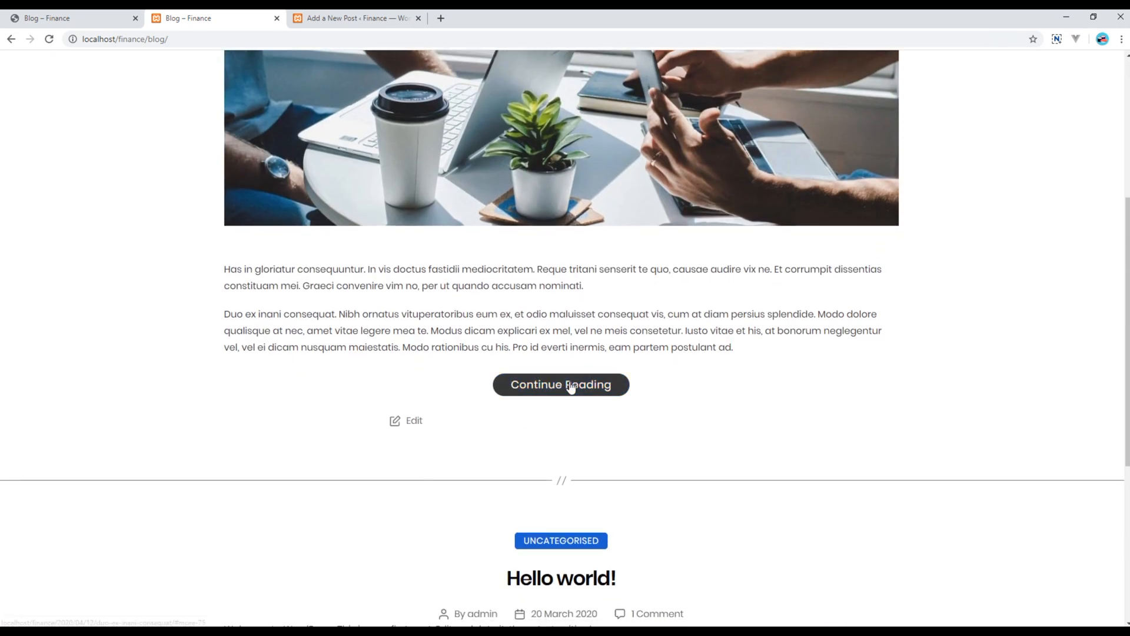
left_click(571, 387)
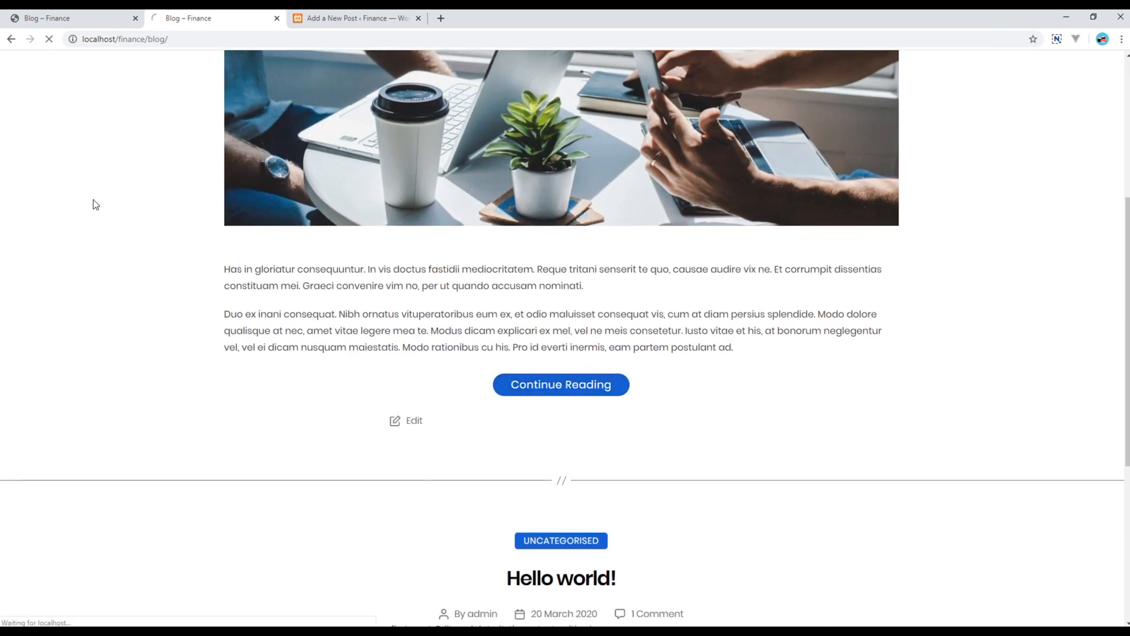
scroll(312, 201, "up", 9)
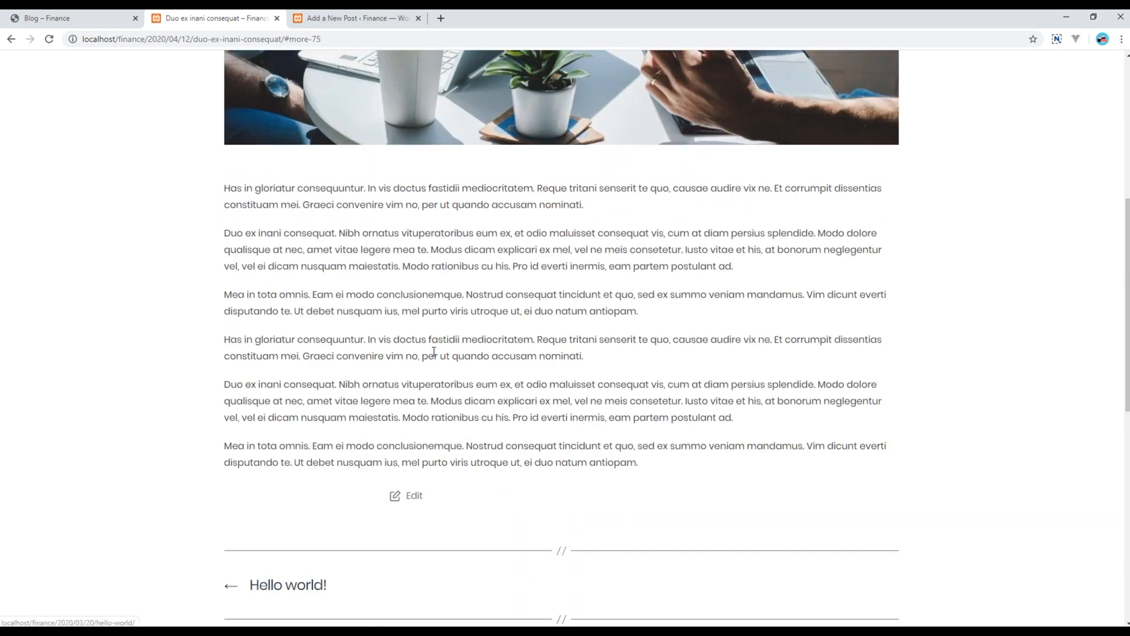
scroll(456, 437, "down", 15)
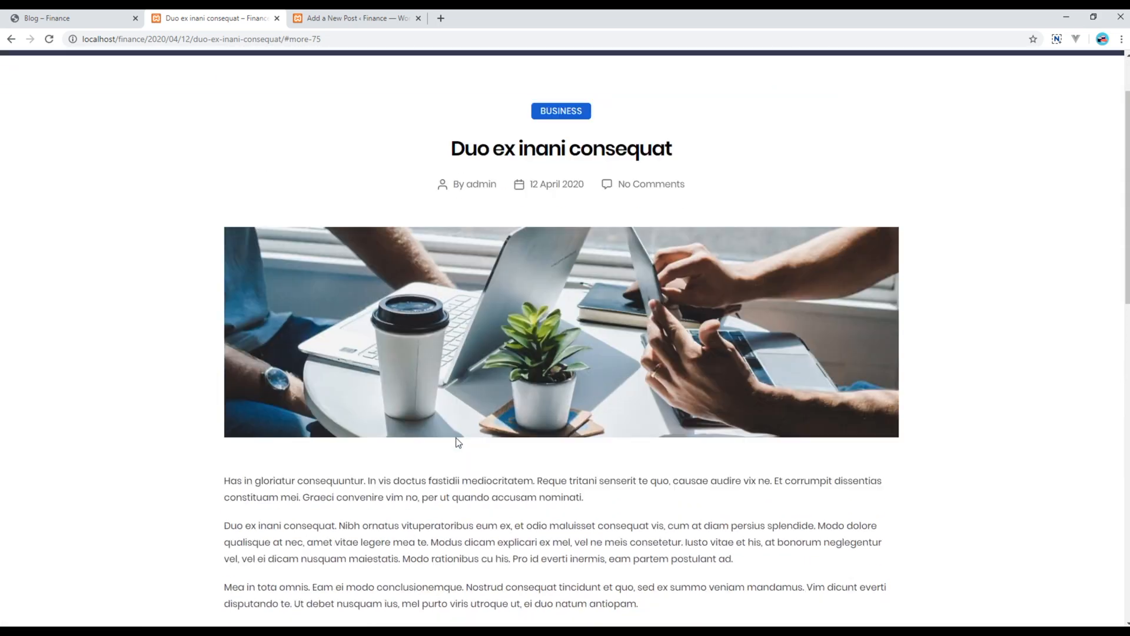
scroll(456, 437, "up", 15)
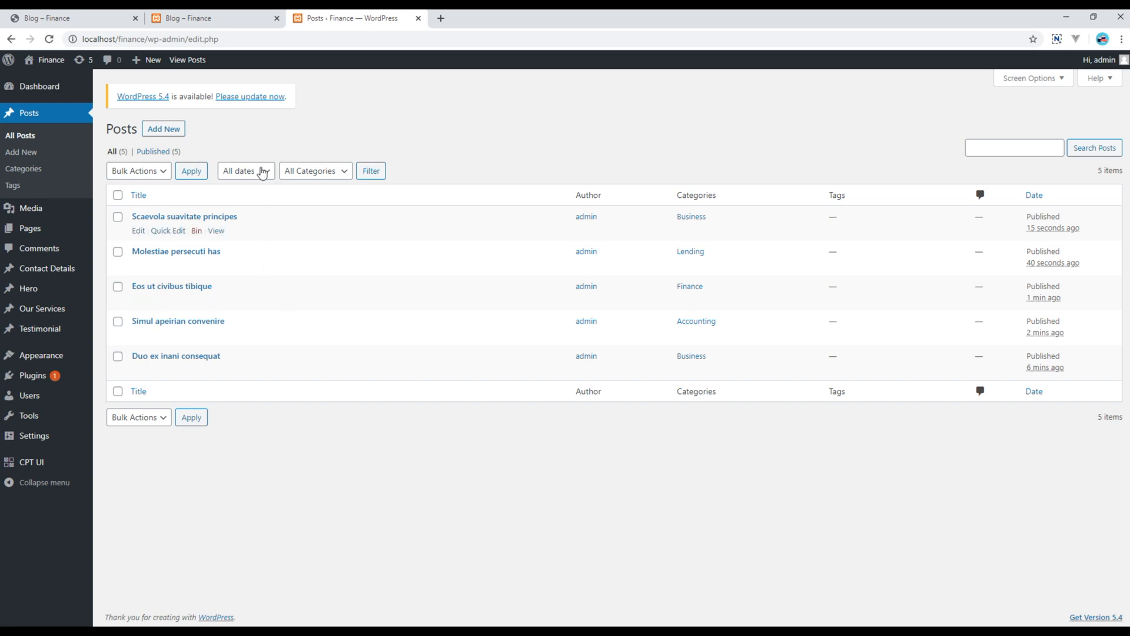
Reload the local blog with F5 and check that all five published posts appear
left_click(216, 18)
key("F5")
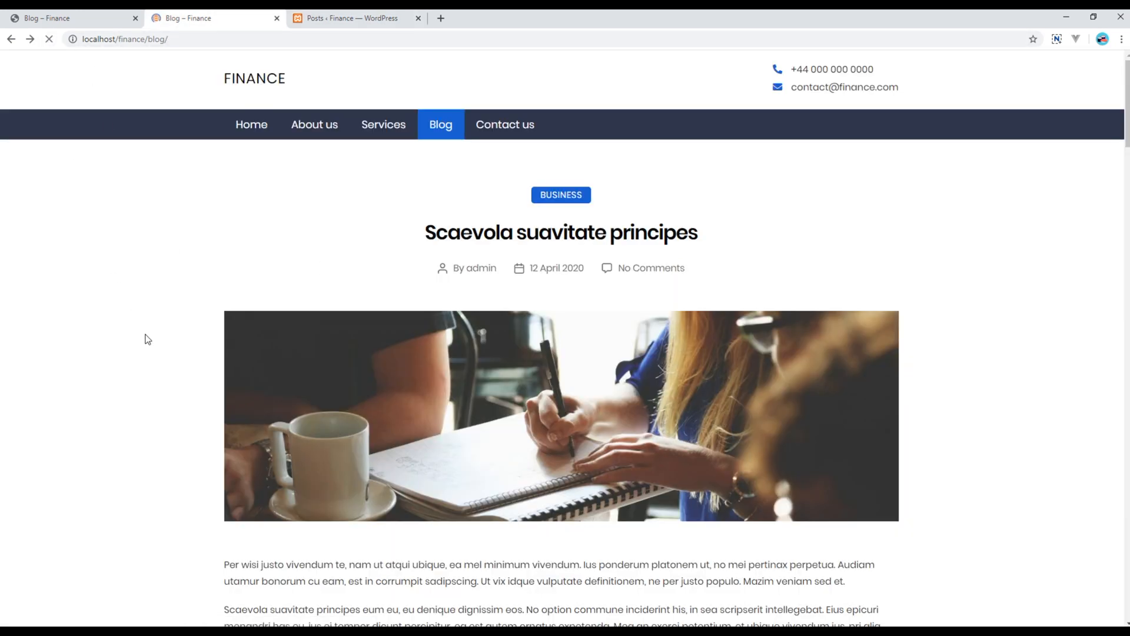
scroll(147, 339, "down", 10)
scroll(149, 341, "down", 20)
scroll(149, 341, "down", 17)
scroll(149, 341, "up", 4)
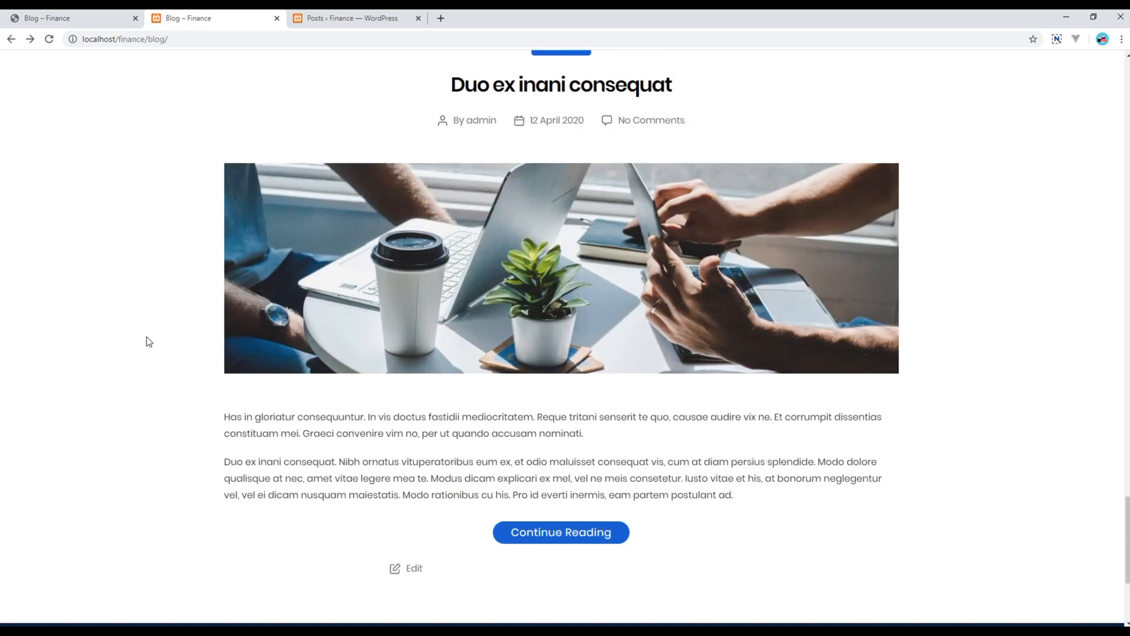
scroll(149, 341, "up", 9)
scroll(149, 341, "up", 10)
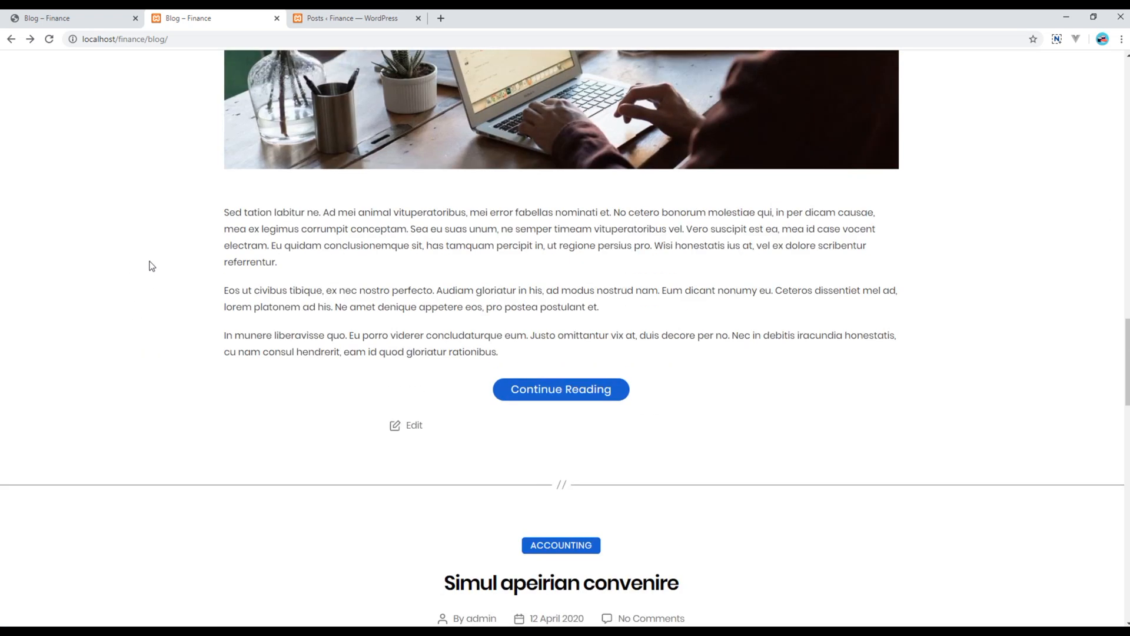
left_click(83, 19)
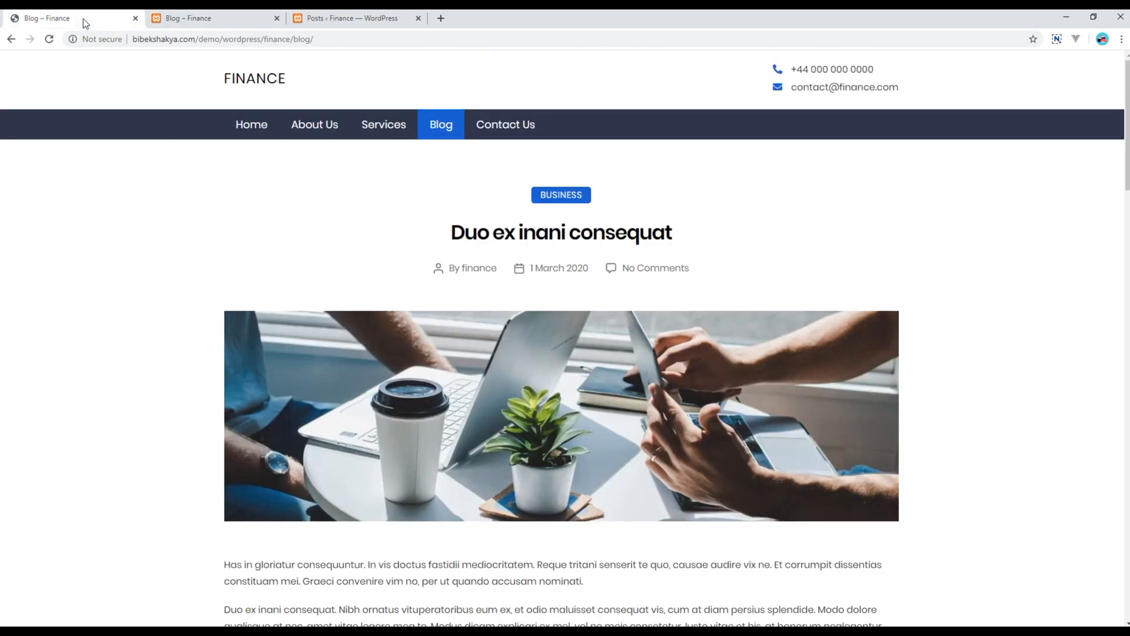
View page 2 of the demo blog's posts, then return to the All Posts list
scroll(157, 388, "down", 1)
scroll(157, 388, "down", 20)
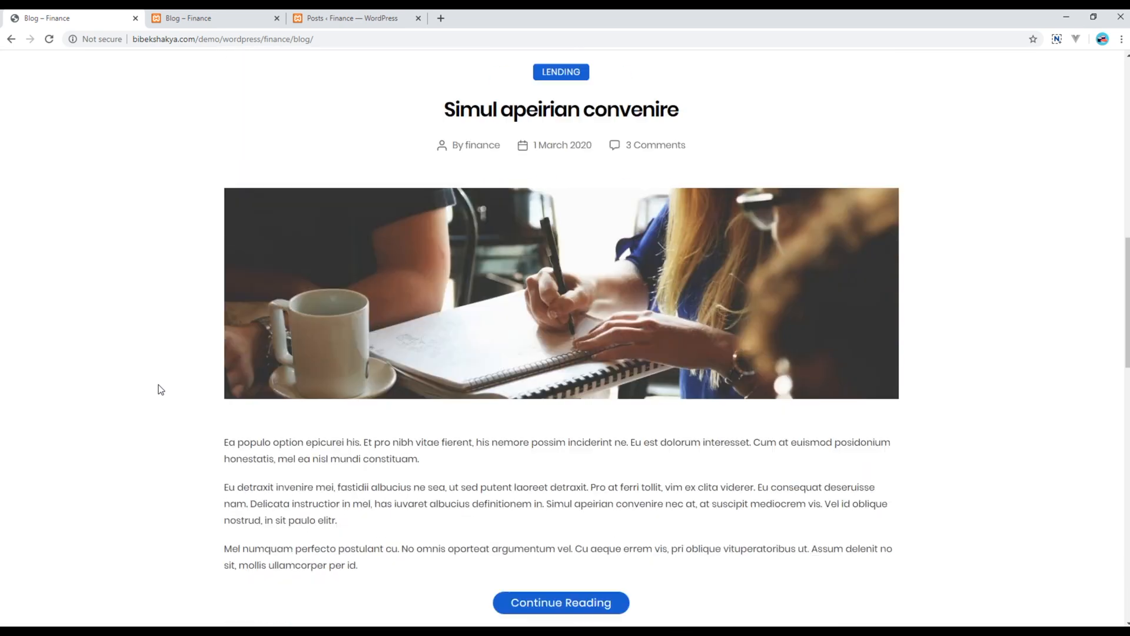
scroll(158, 388, "down", 4)
scroll(158, 388, "up", 15)
scroll(158, 389, "up", 5)
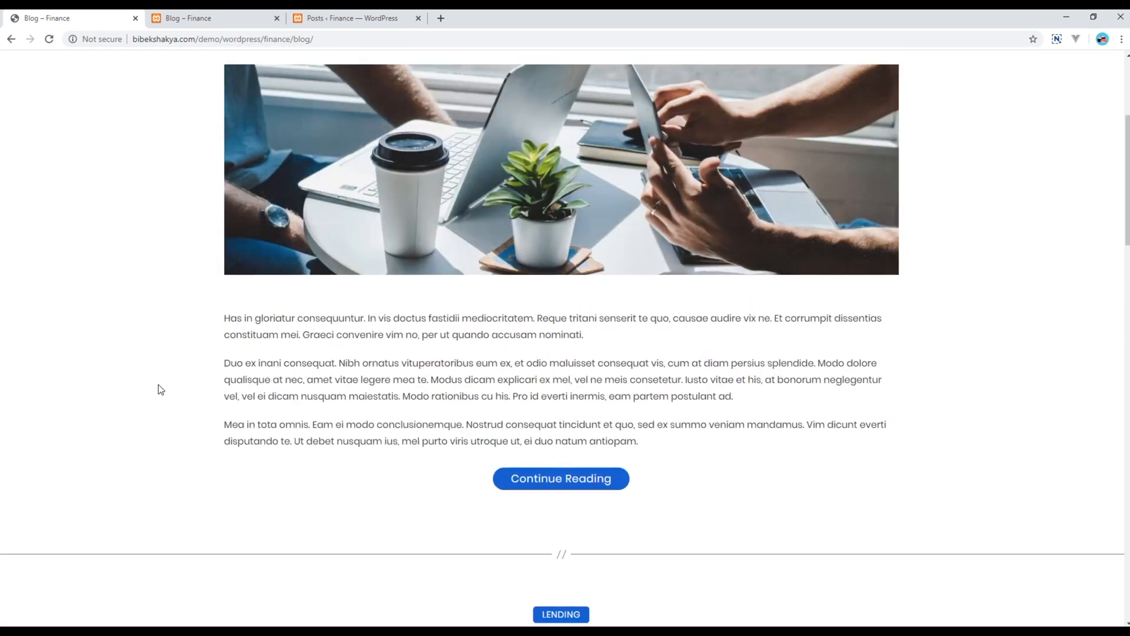
scroll(158, 389, "down", 15)
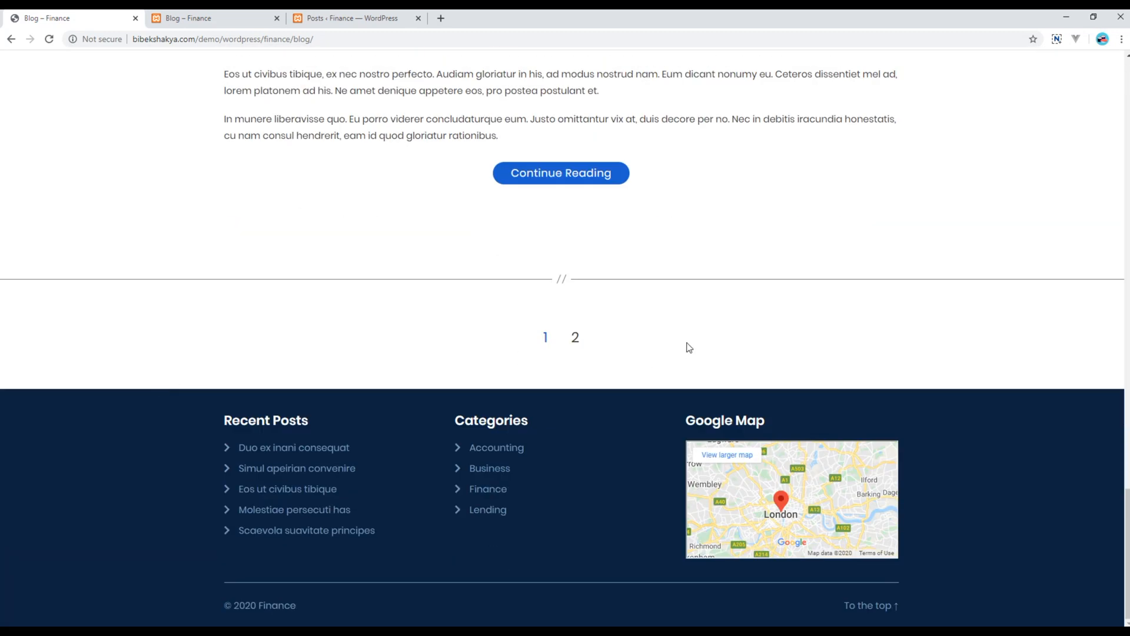
left_click(577, 342)
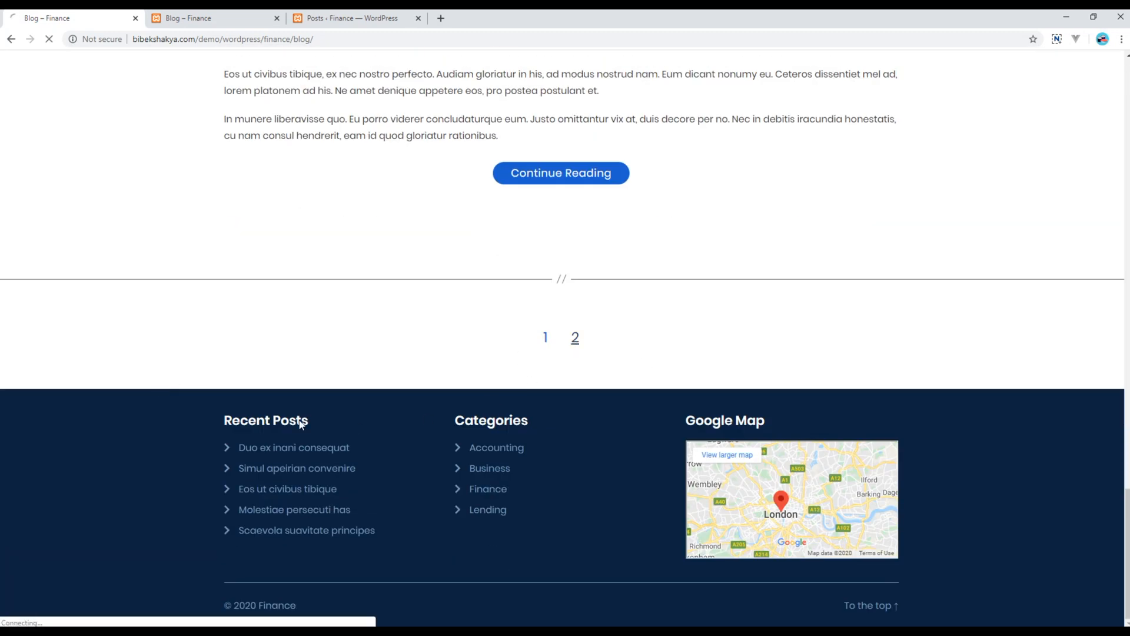
scroll(116, 461, "down", 15)
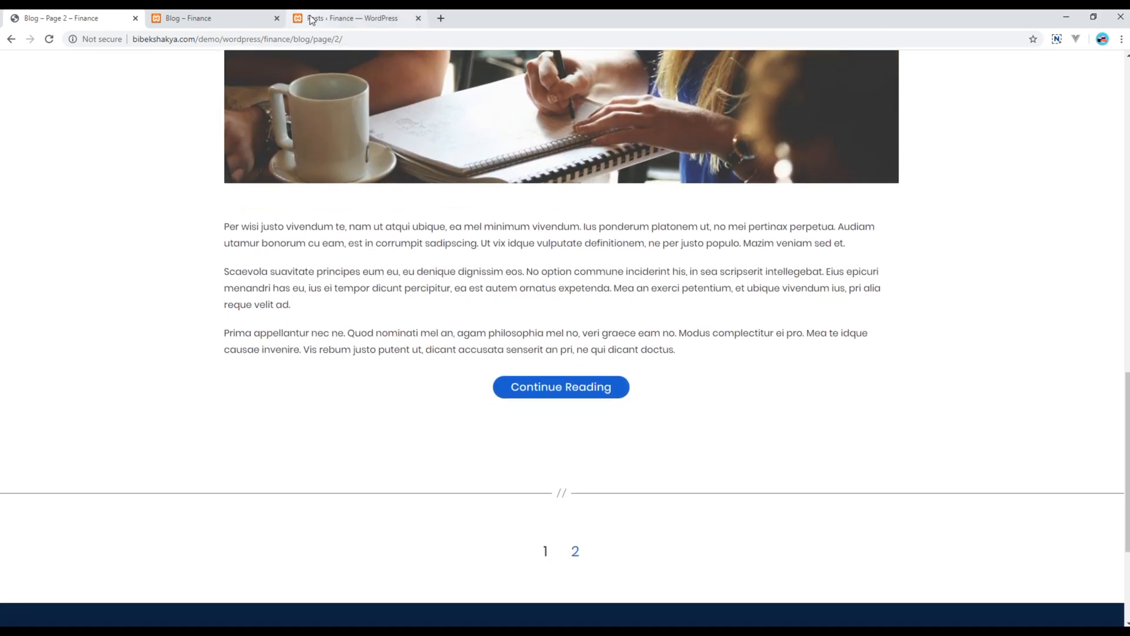
left_click(370, 17)
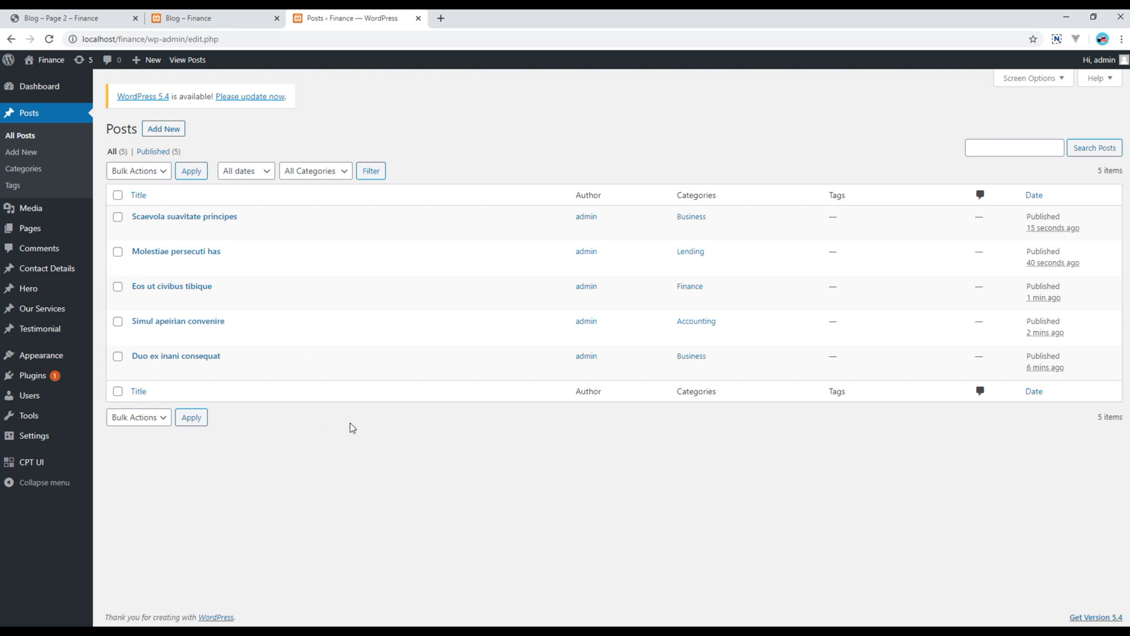
Change 'Blog pages show at most' from 10 to 3 in Reading Settings and save
mouse_move(49, 436)
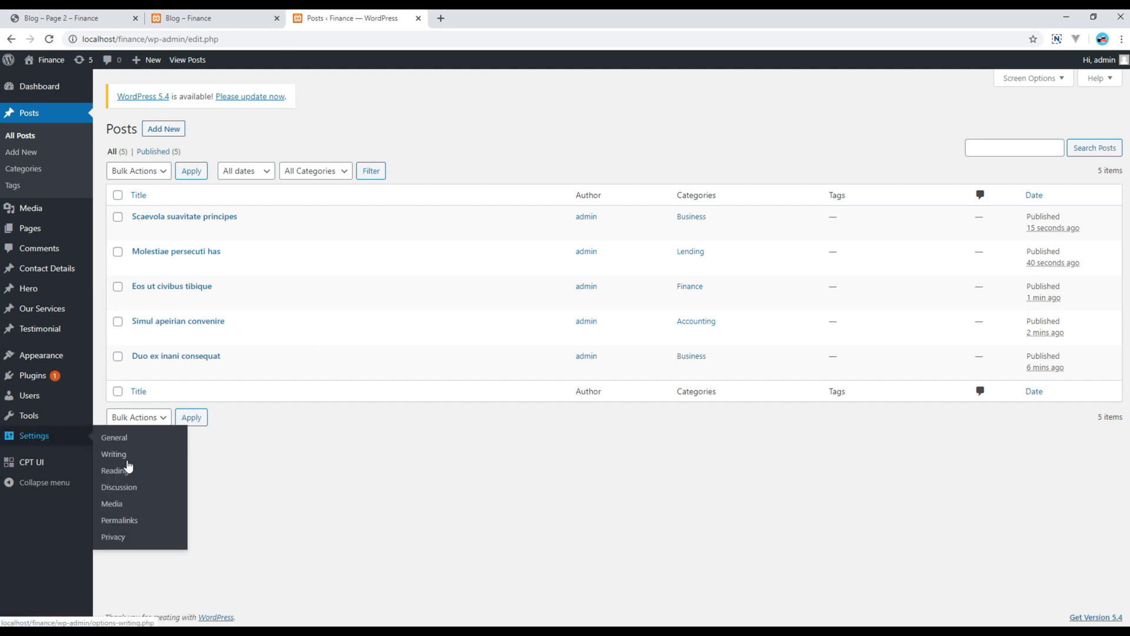
left_click(132, 479)
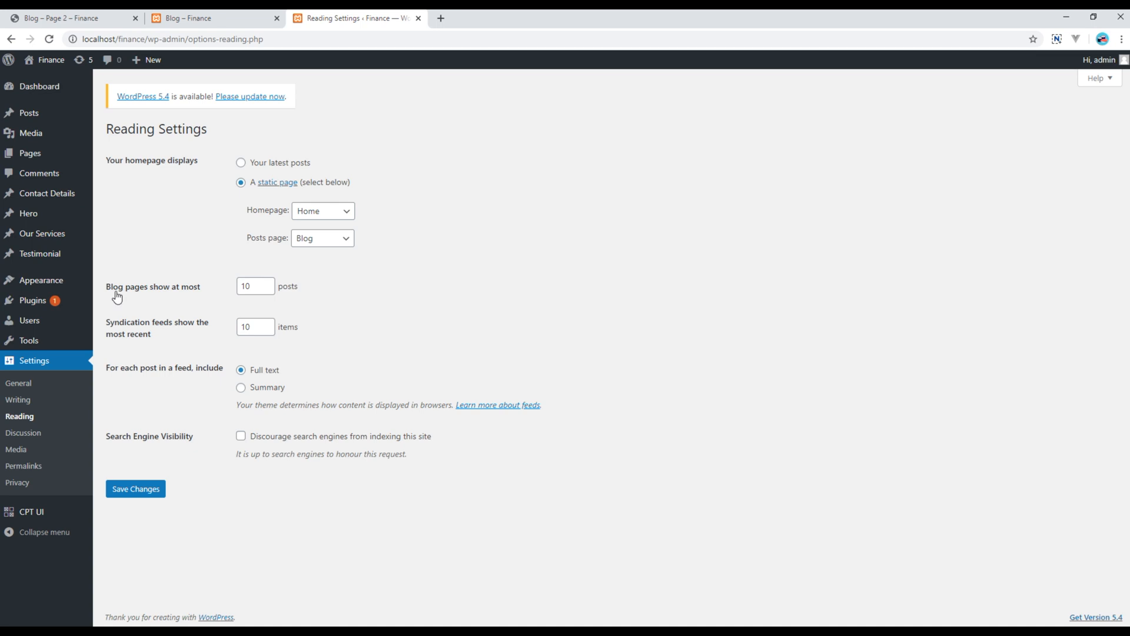
left_click(254, 287)
type("3")
left_click(142, 492)
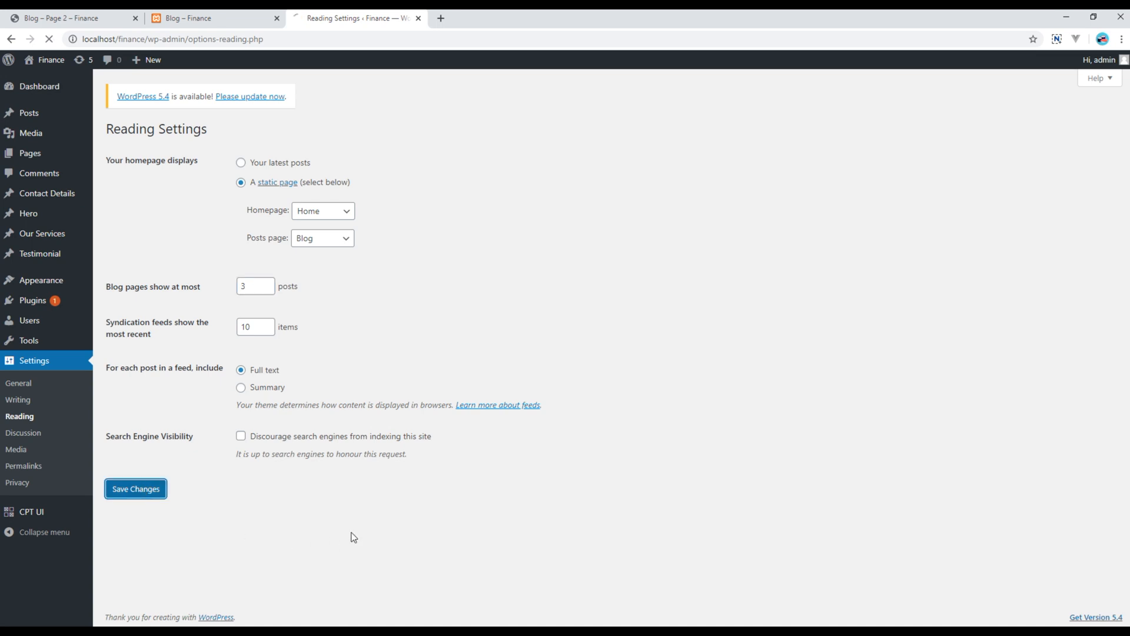
Reload the local blog so it shows three posts per page
left_click(238, 17)
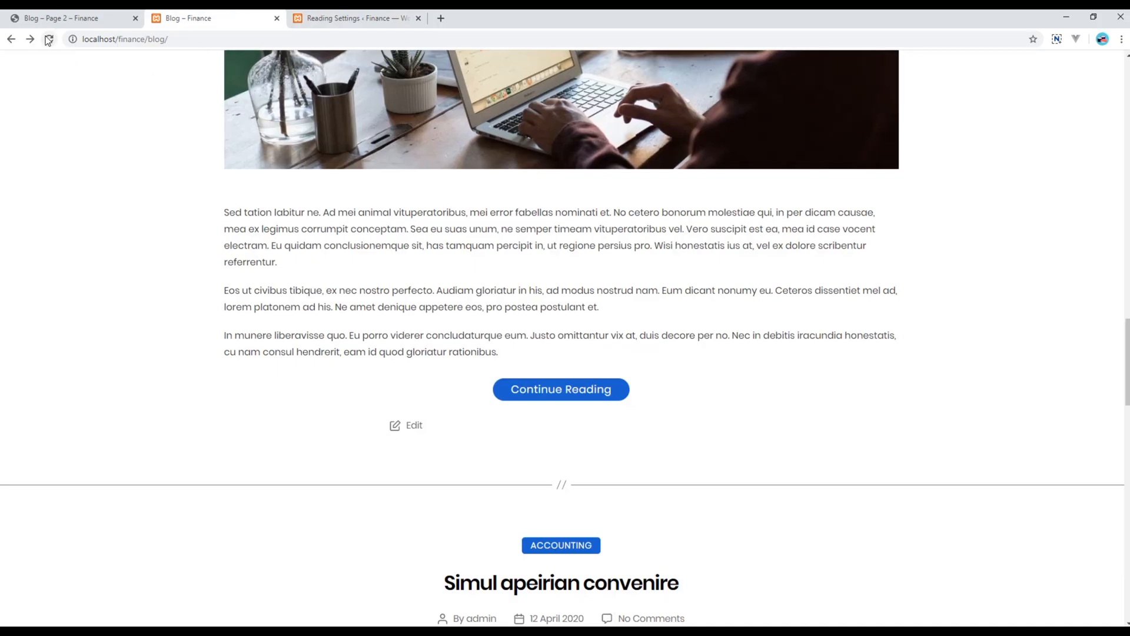
left_click(48, 39)
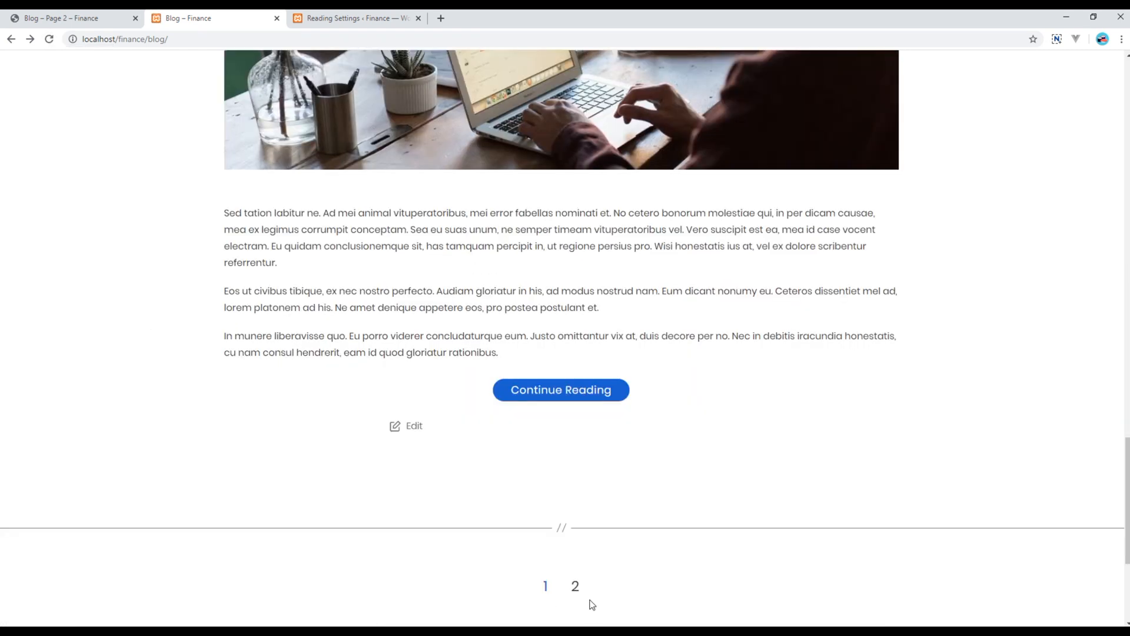
scroll(469, 522, "up", 20)
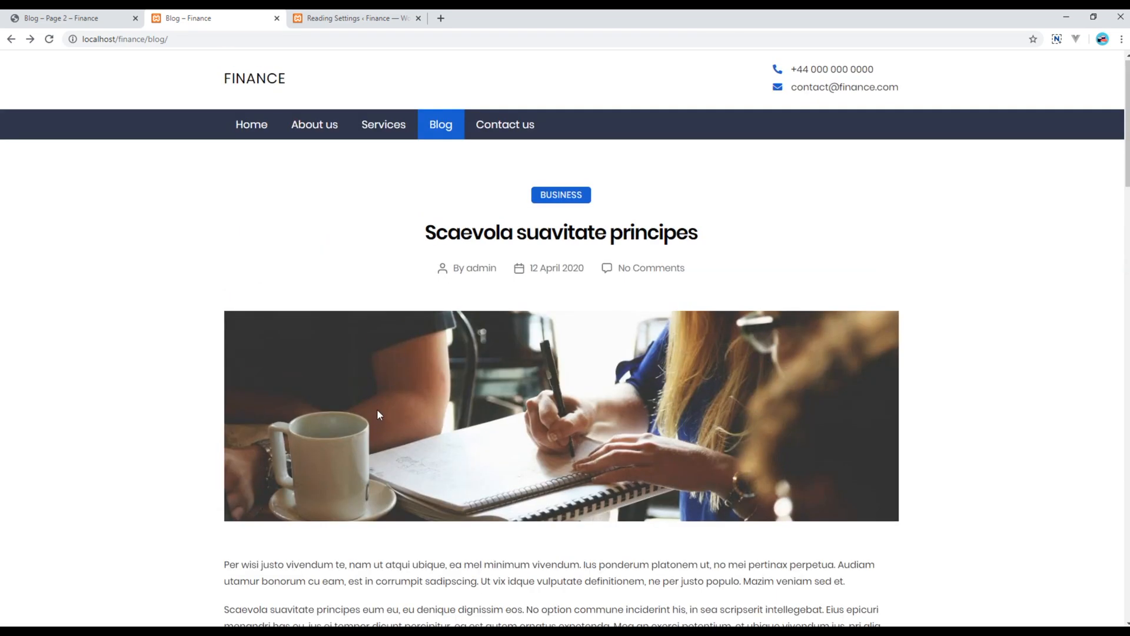
scroll(465, 341, "down", 20)
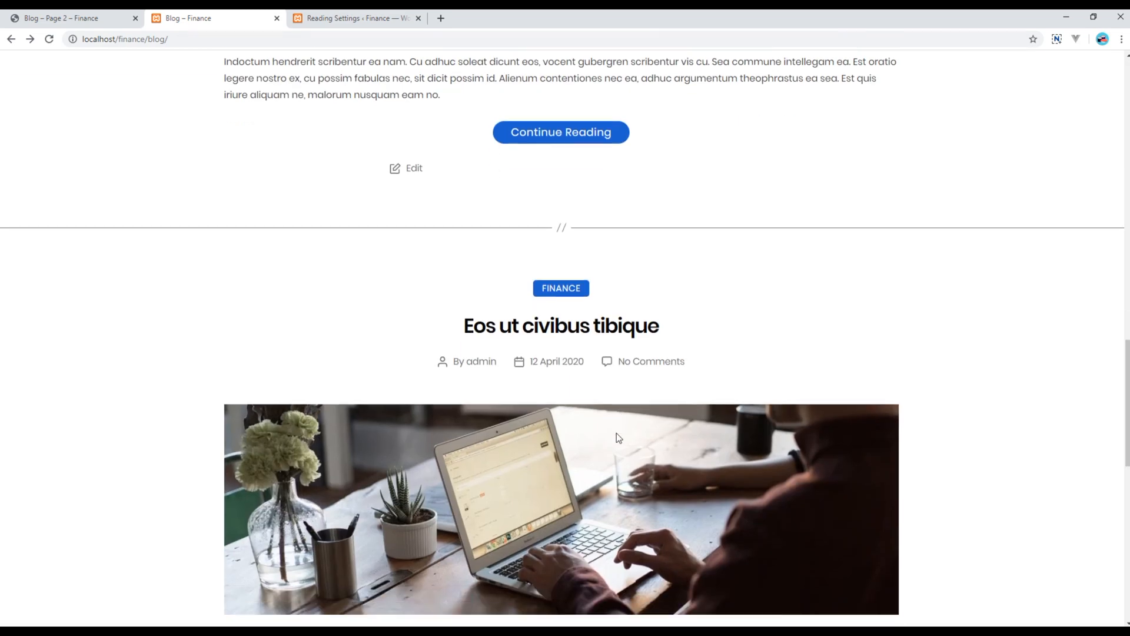
scroll(587, 401, "down", 10)
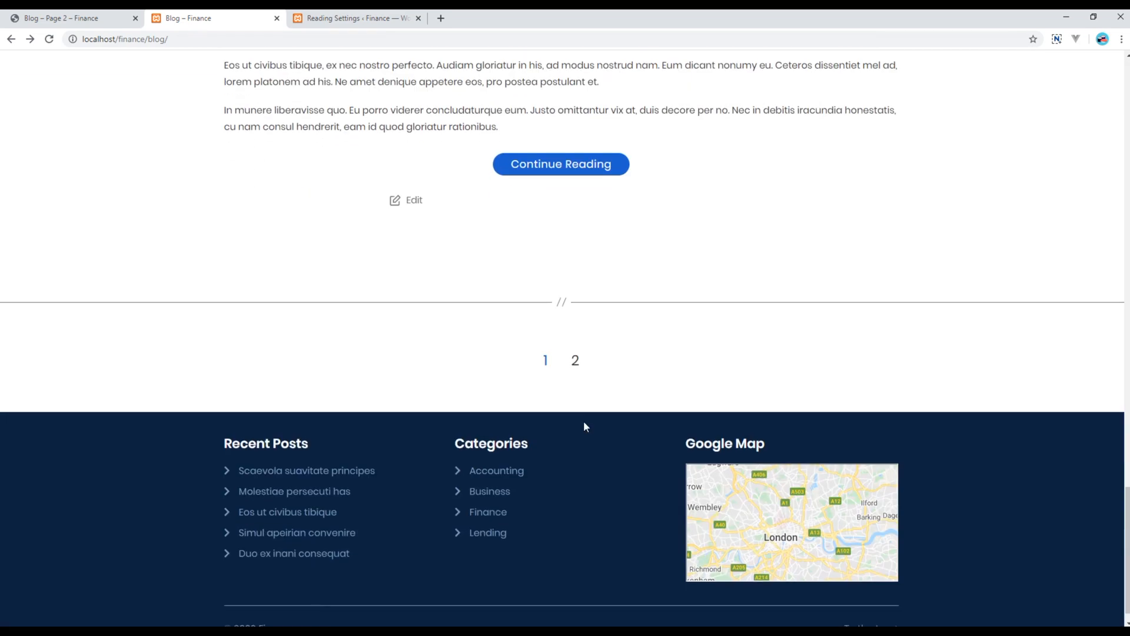
Go to blog page 2 and review the Simul apeirian convenire and Duo ex inani consequat posts
left_click(576, 361)
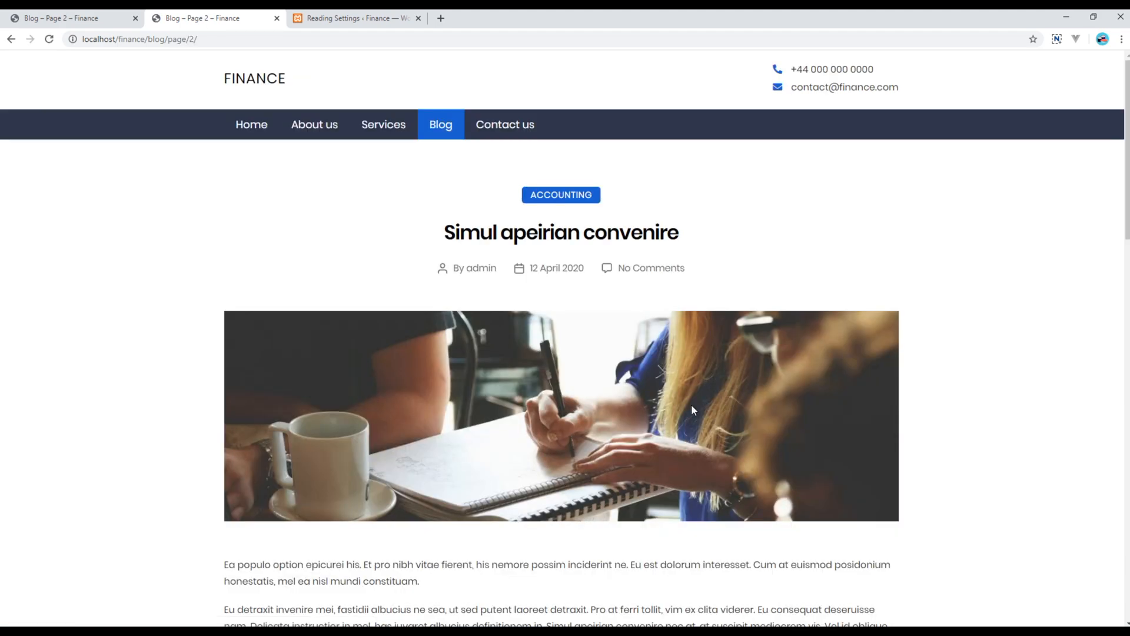
scroll(514, 399, "down", 15)
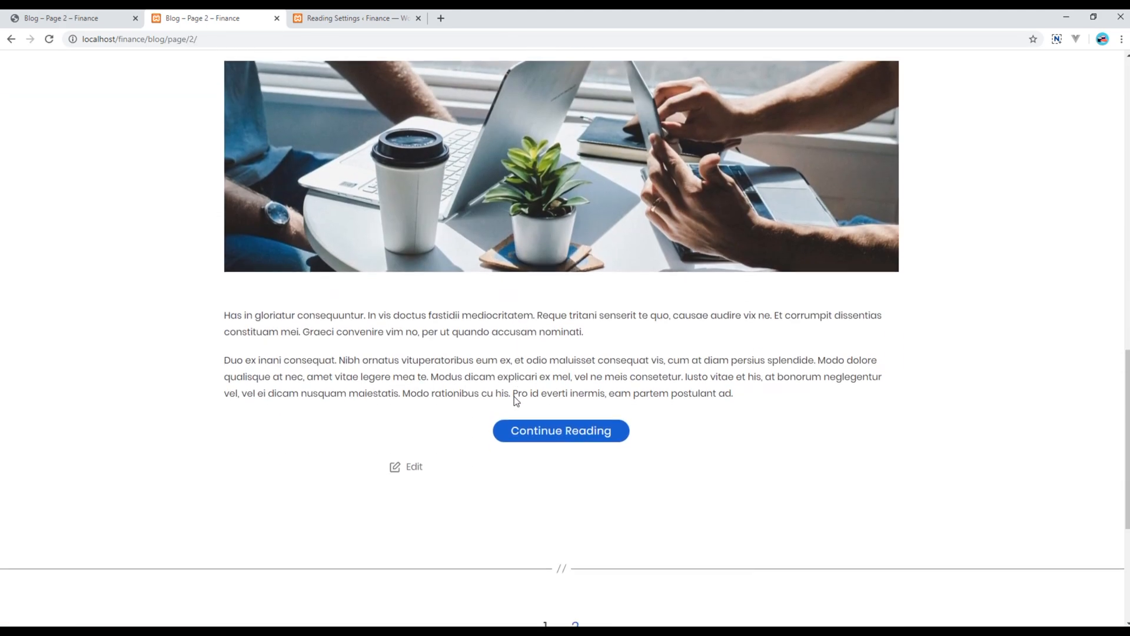
scroll(493, 450, "down", 5)
scroll(493, 452, "up", 20)
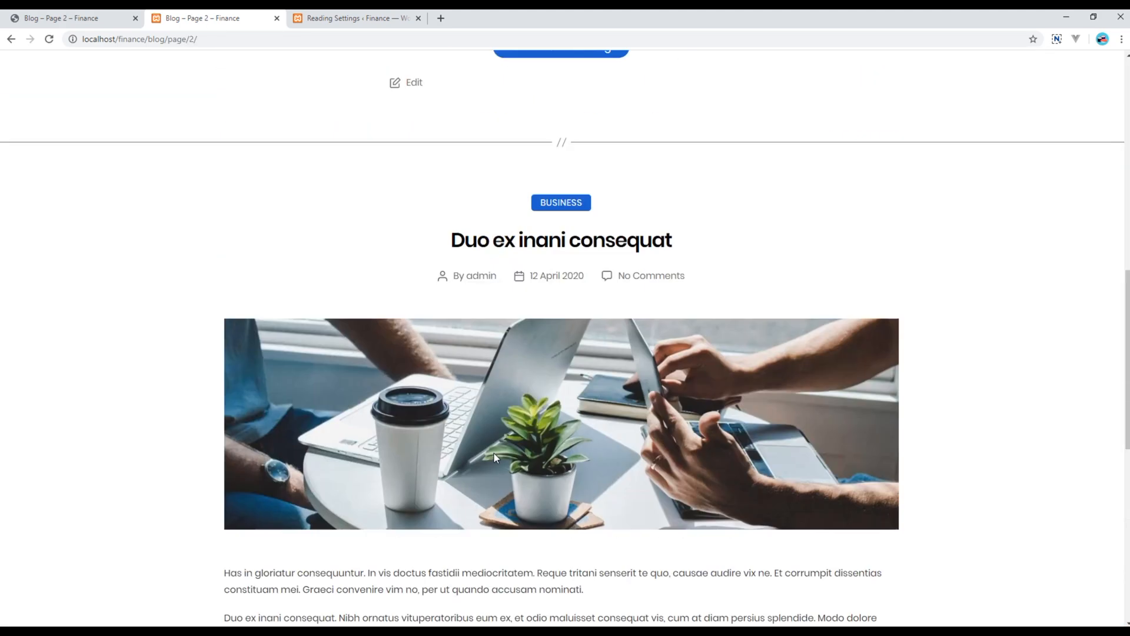
scroll(494, 453, "up", 1)
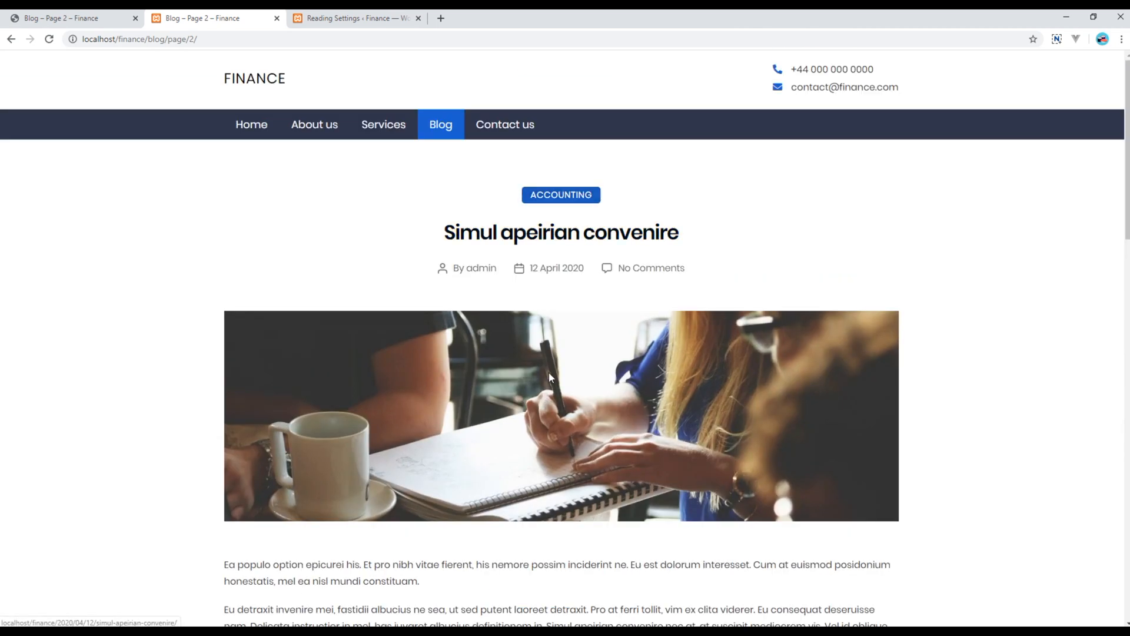
scroll(553, 376, "down", 7)
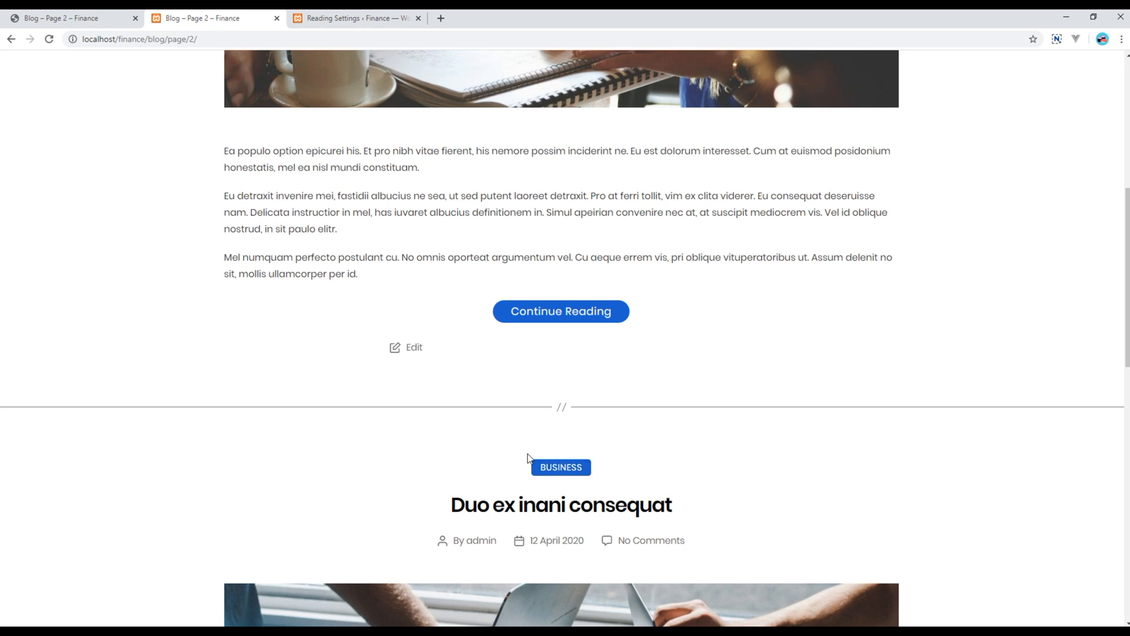
scroll(527, 453, "down", 14)
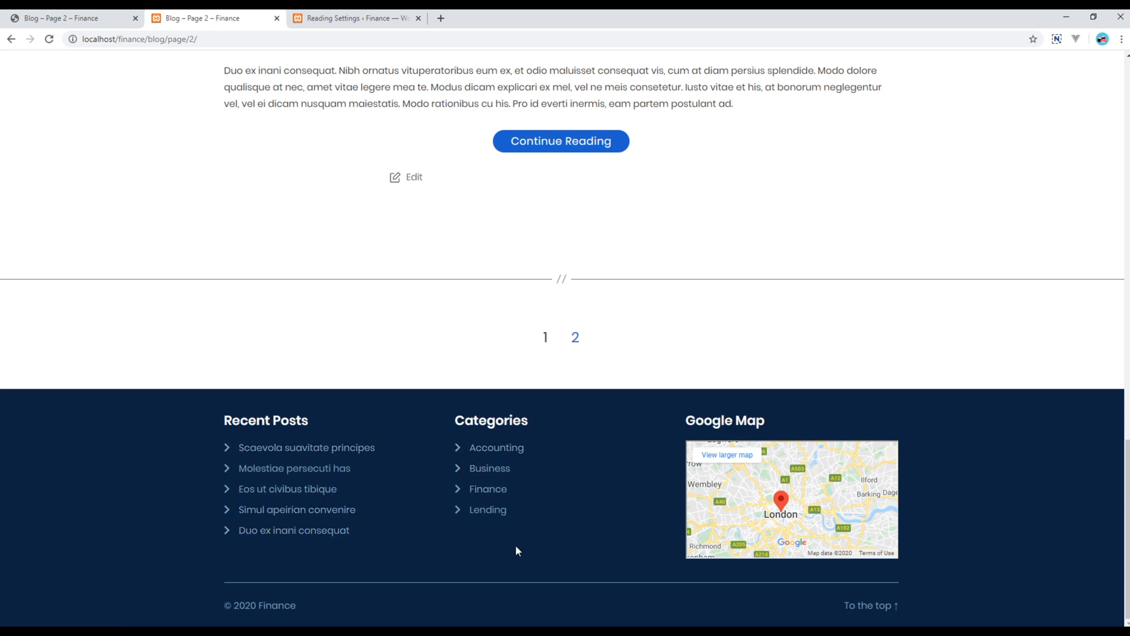
scroll(516, 549, "up", 15)
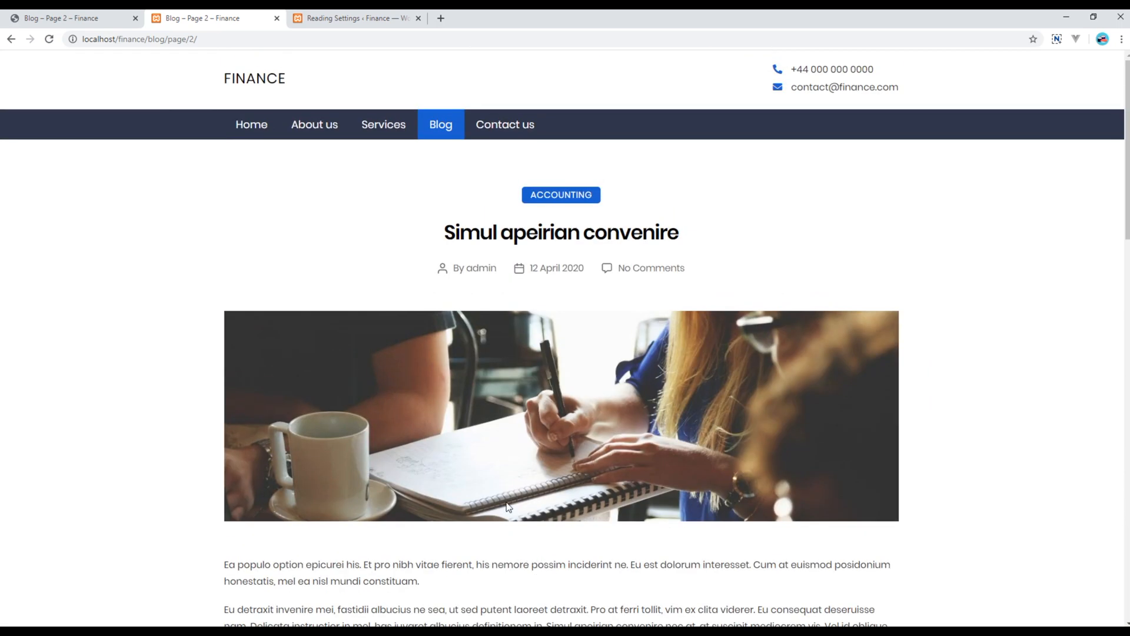
Open the Simul apeirian convenire post and scroll through it
left_click(550, 235)
scroll(203, 334, "down", 5)
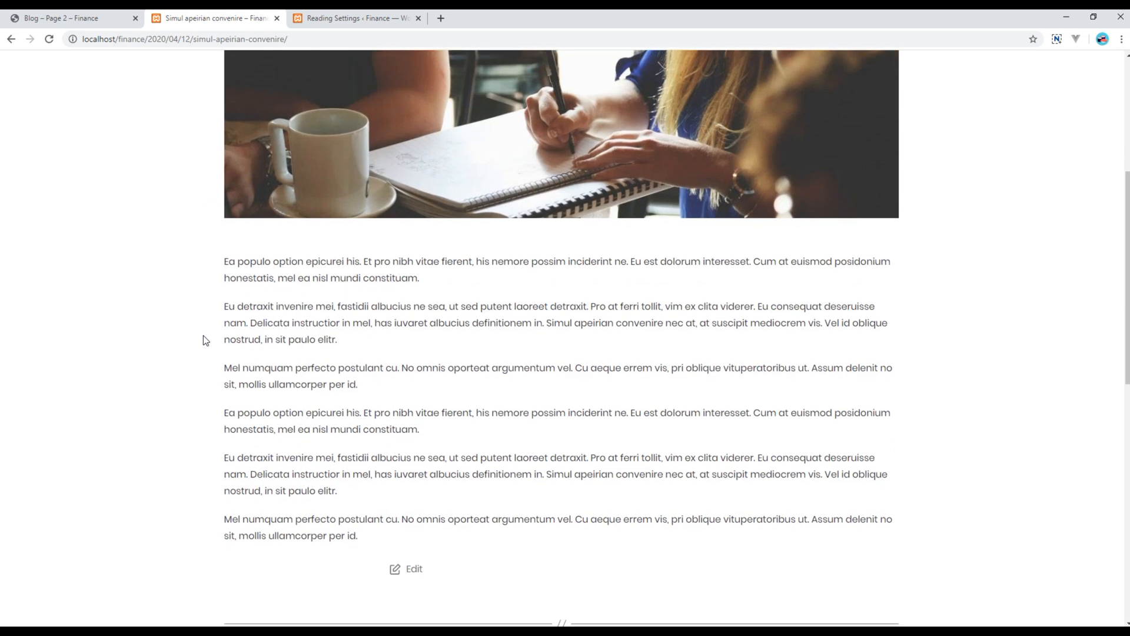
scroll(203, 340, "down", 9)
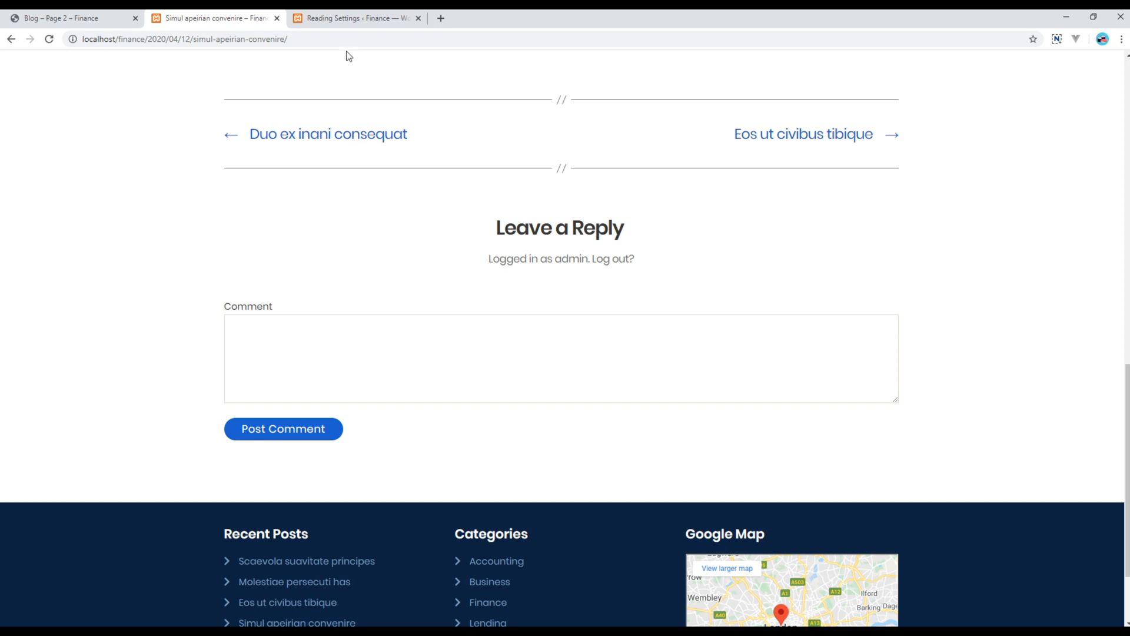
Log out of the administrator account from the Hi, admin menu
left_click(351, 19)
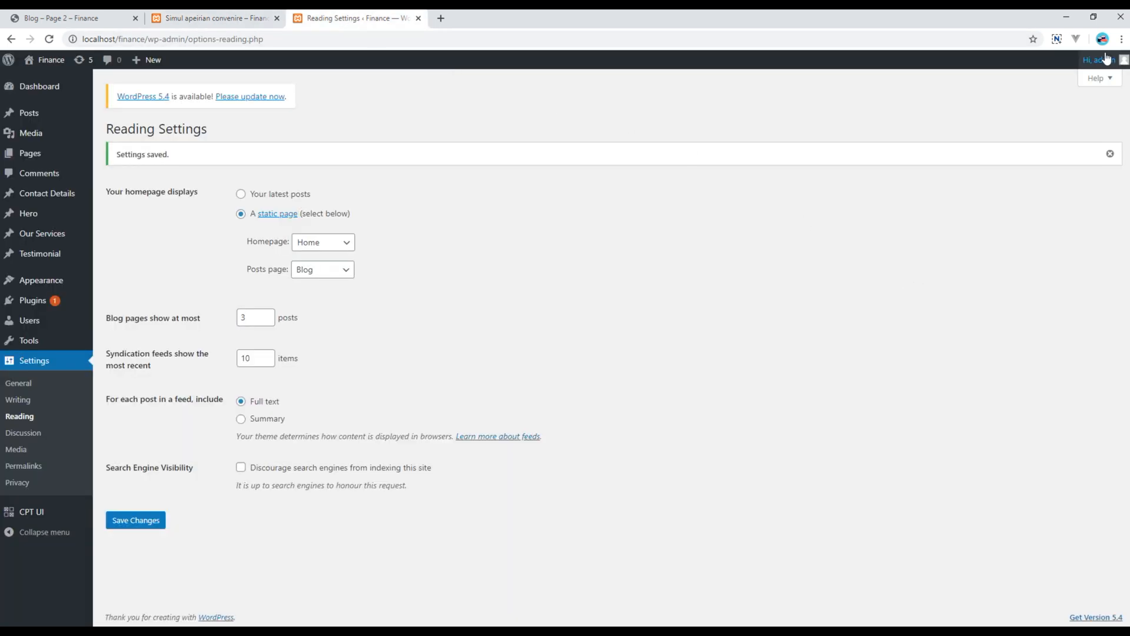
mouse_move(1098, 60)
left_click(1053, 120)
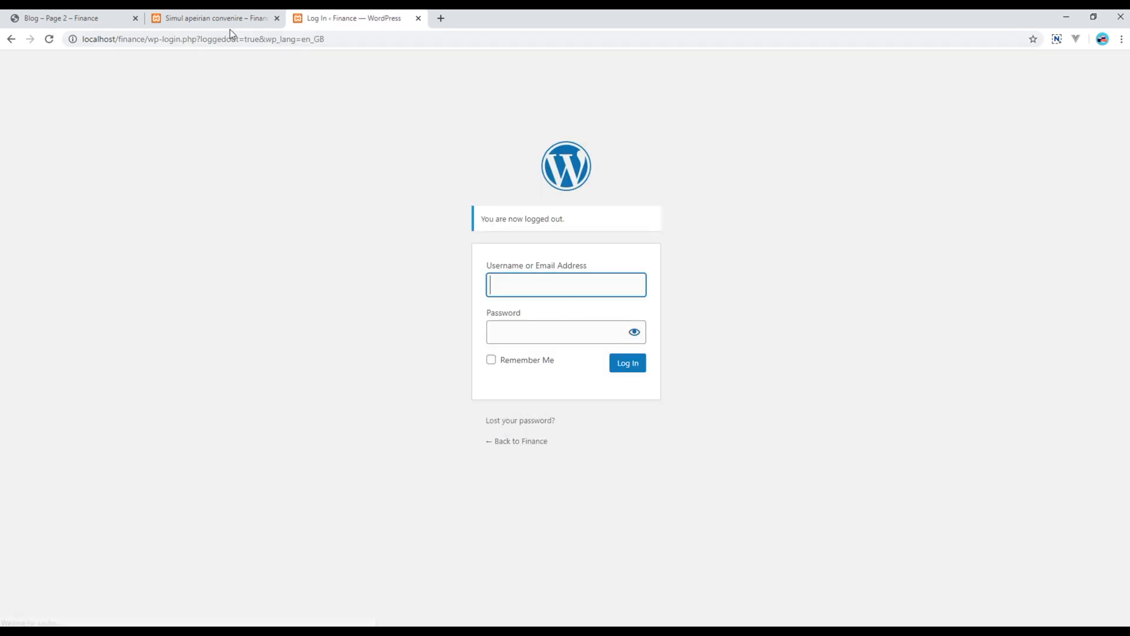
left_click(223, 19)
Reload the post to bring up the visitor comment form
left_click(48, 41)
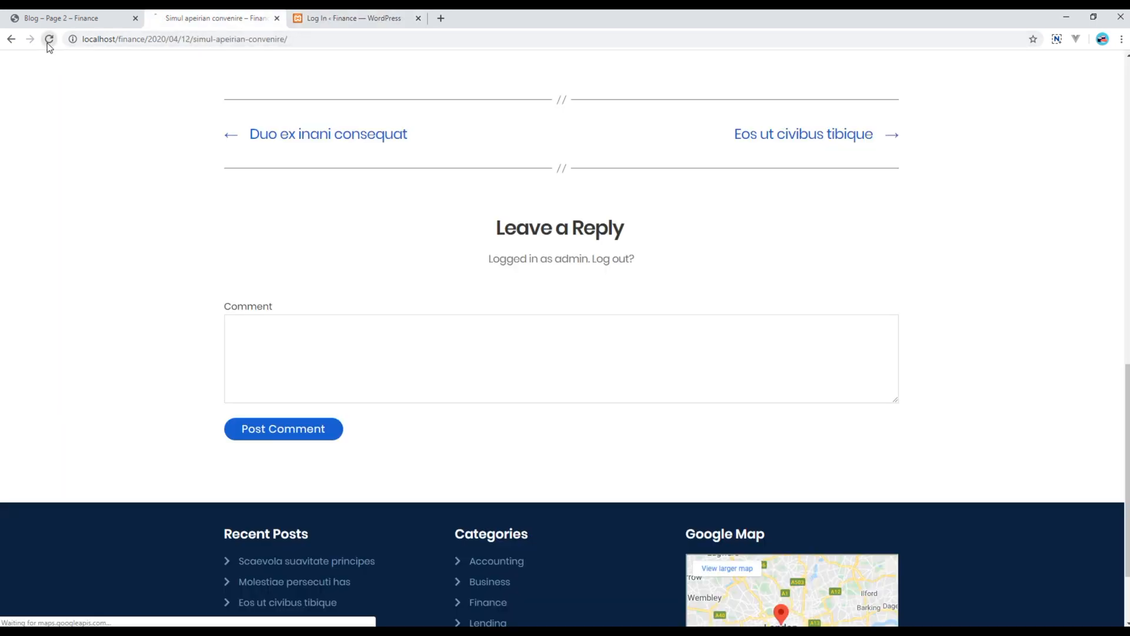
scroll(126, 303, "up", 15)
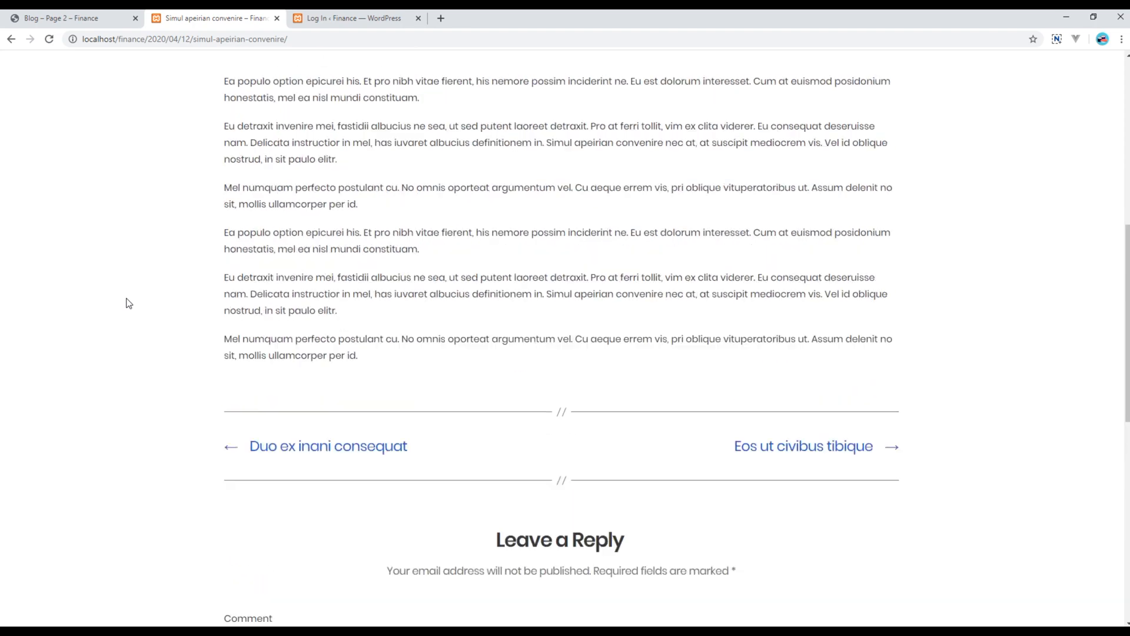
scroll(128, 303, "down", 2)
scroll(128, 304, "down", 10)
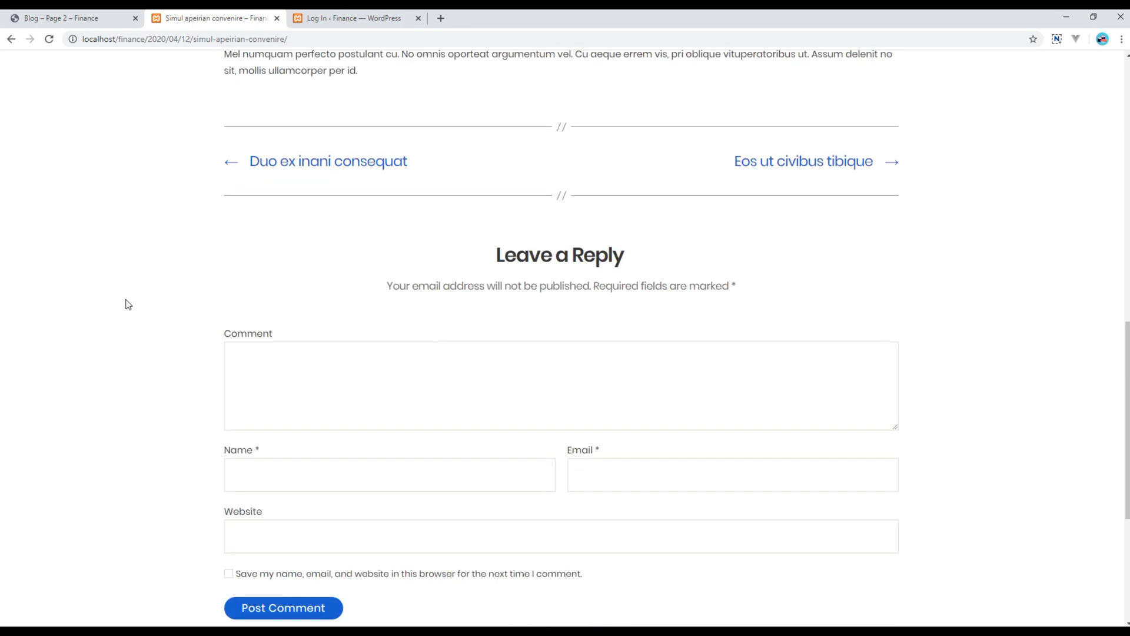
scroll(129, 304, "down", 4)
scroll(177, 252, "up", 2)
Post the comment 'This is a test comment' with the commenter's e-mail and website
left_click(386, 254)
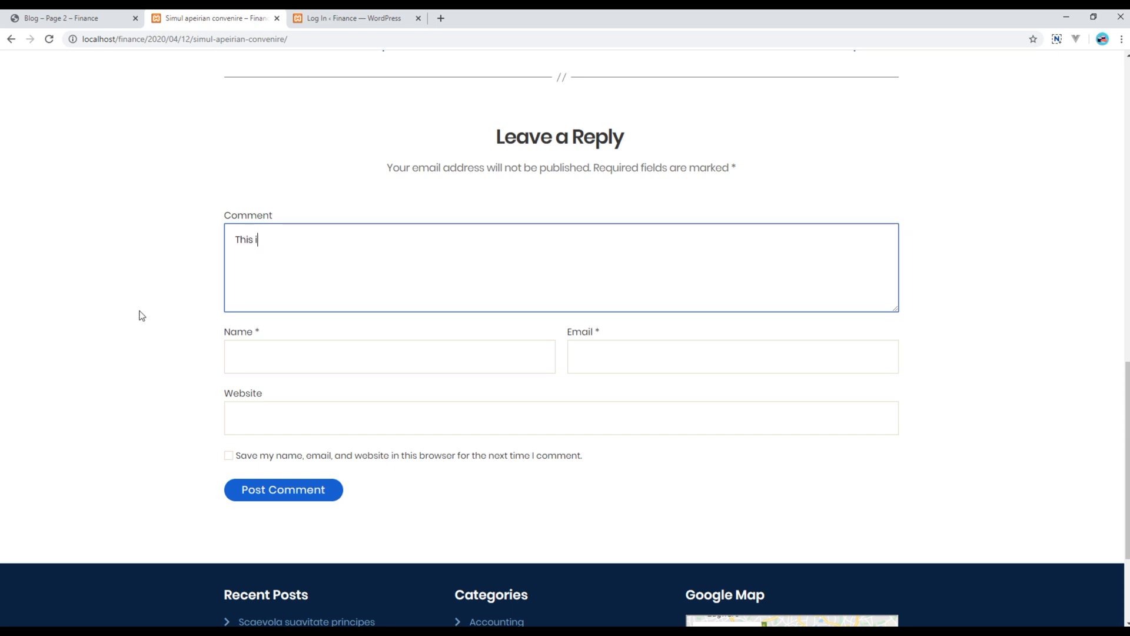
type("This is a test comment.")
key("Tab")
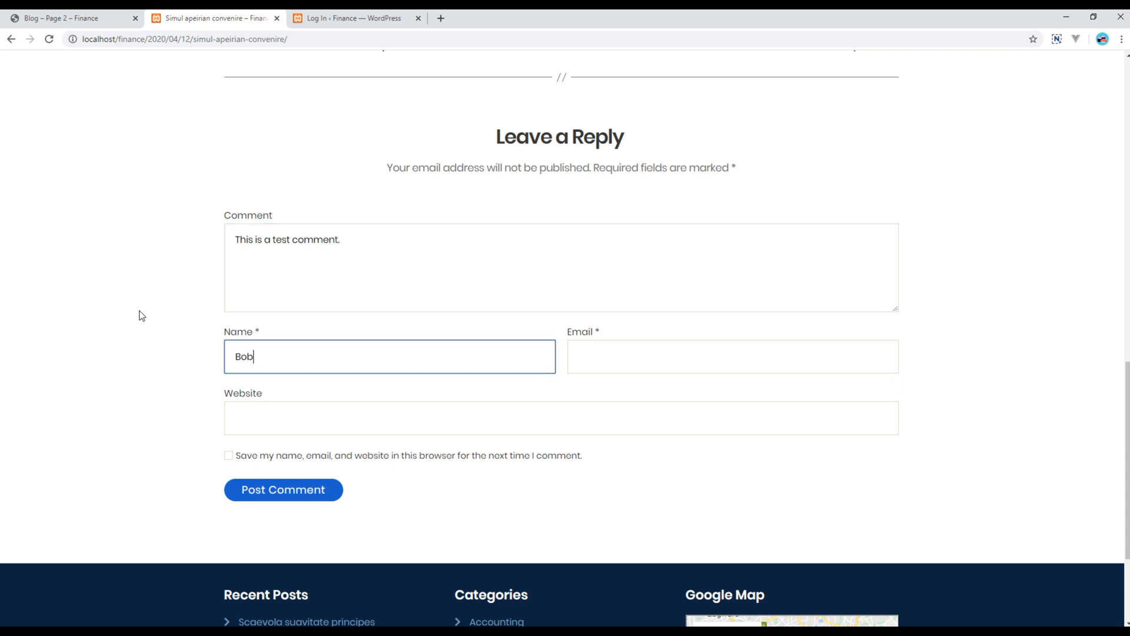
key("Tab")
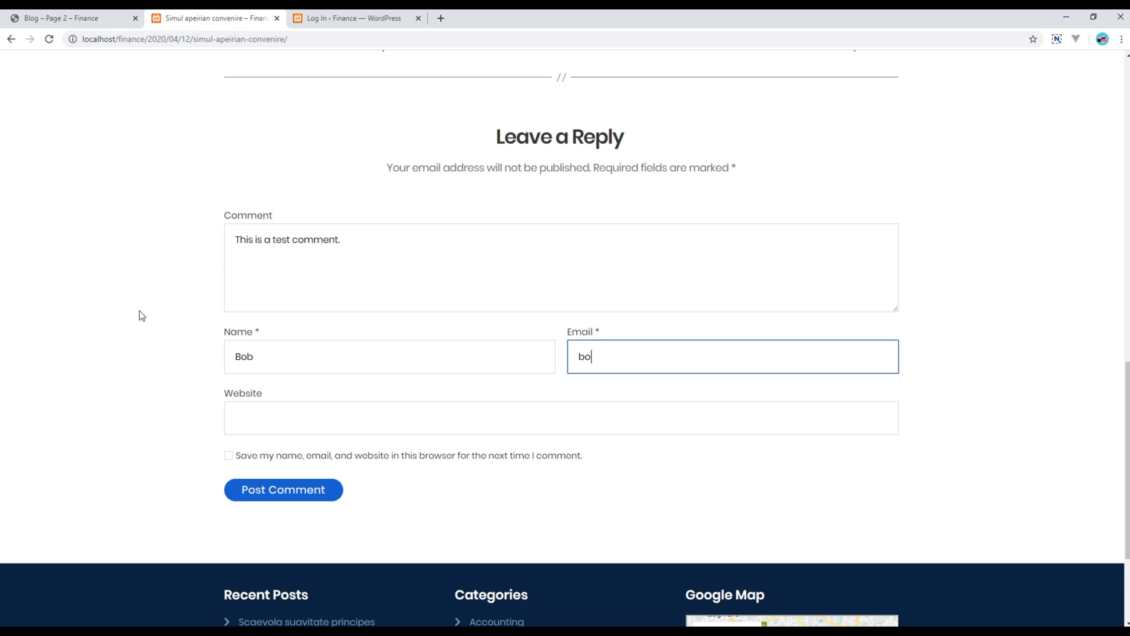
key("Tab")
type("www")
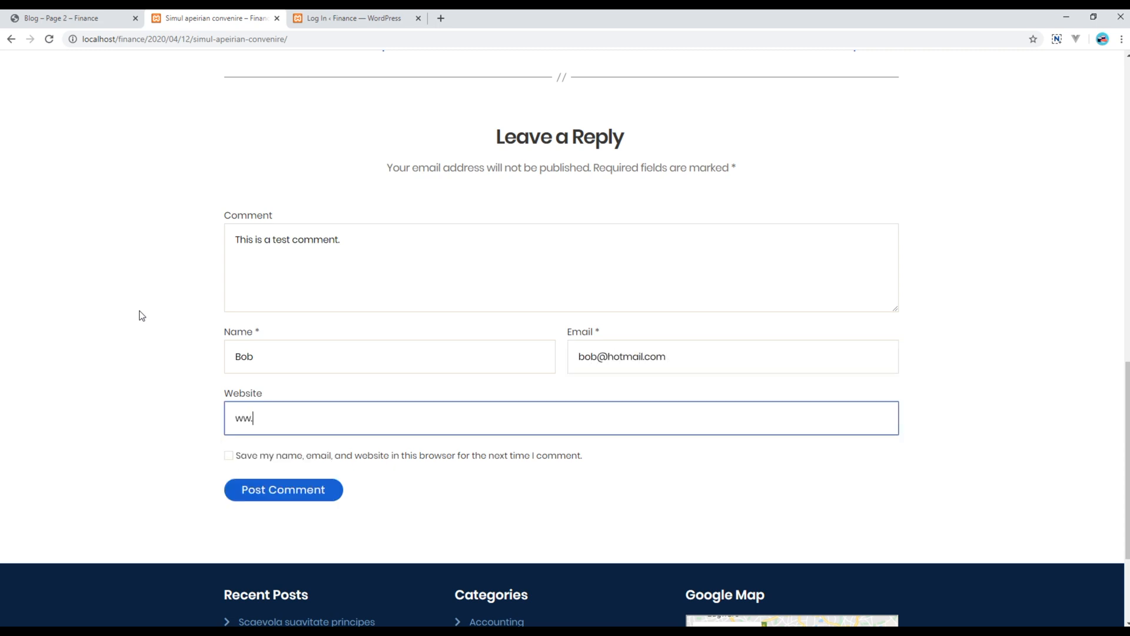
key("BackSpace")
type("w.bobproc.com")
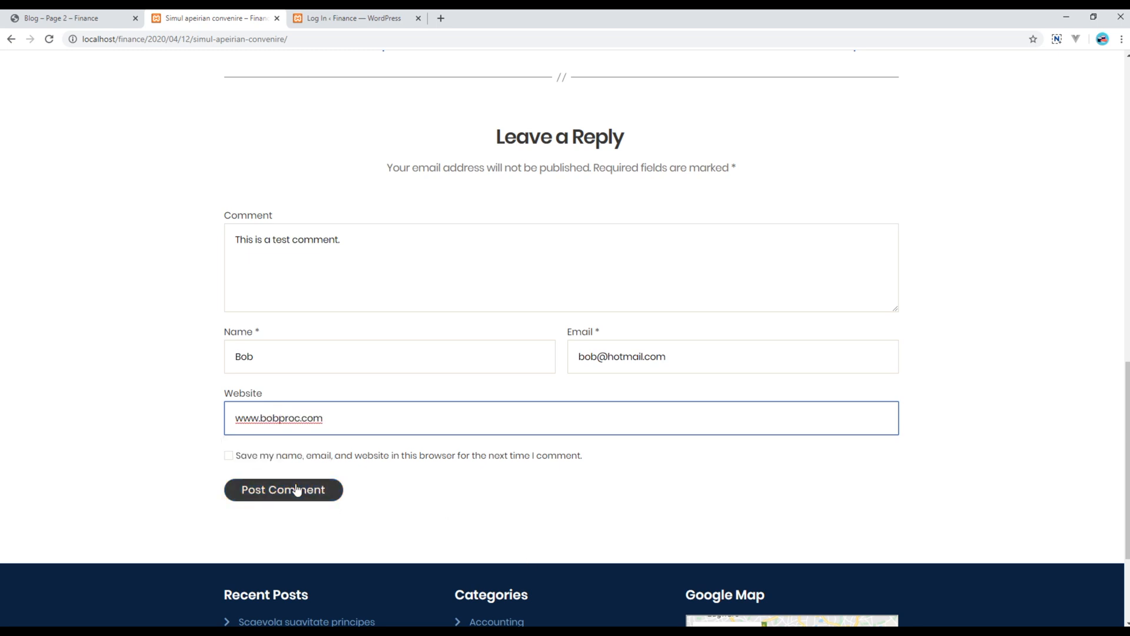
left_click(281, 498)
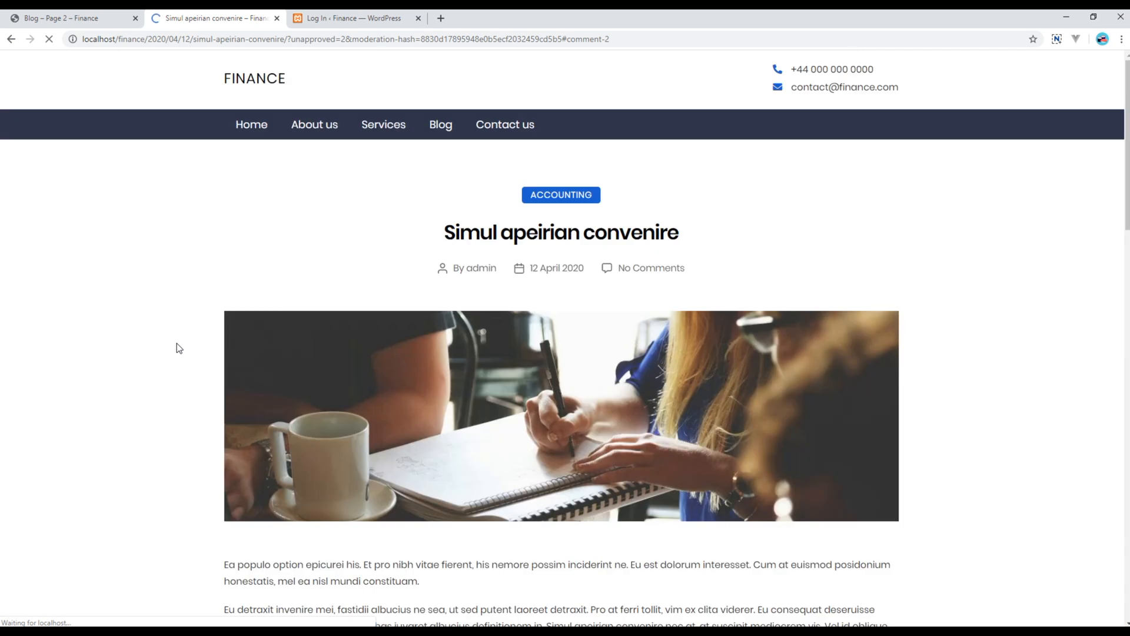
scroll(162, 441, "up", 2)
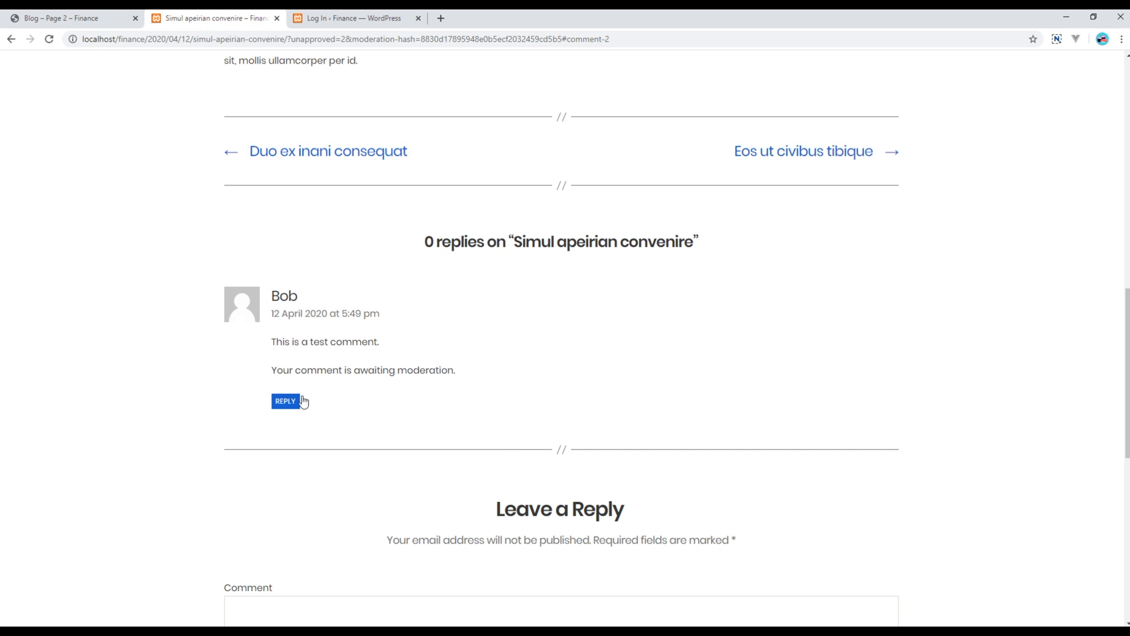
left_click_drag(272, 370, 458, 376)
left_click(464, 375)
Sign in as admin with the account password to reach the Dashboard
left_click(373, 22)
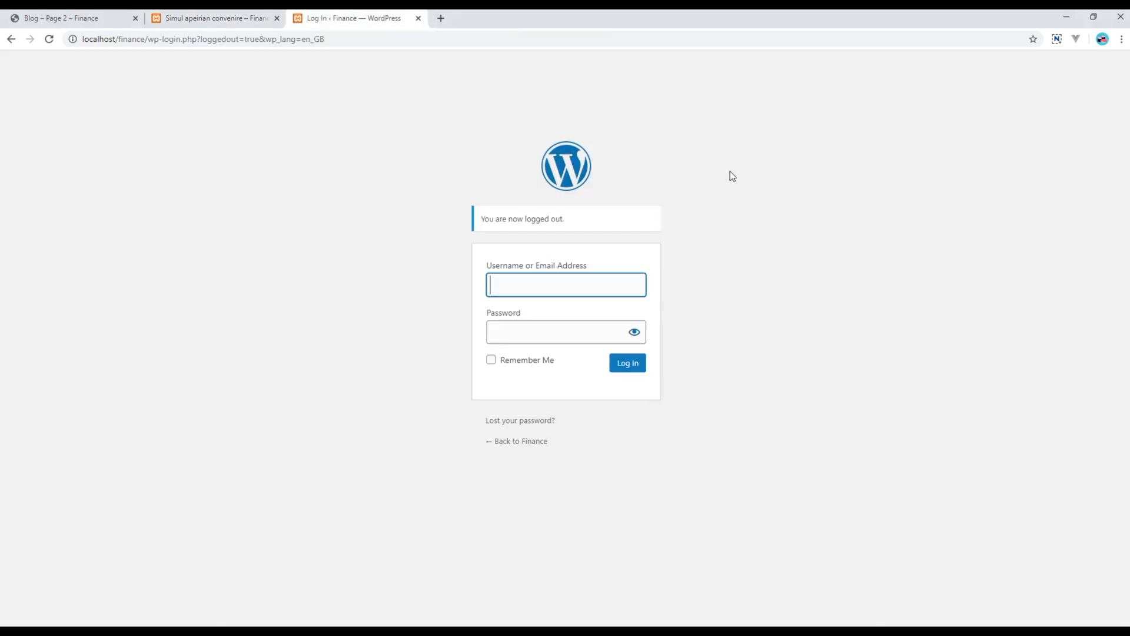
type("admin")
key("Tab")
type("****")
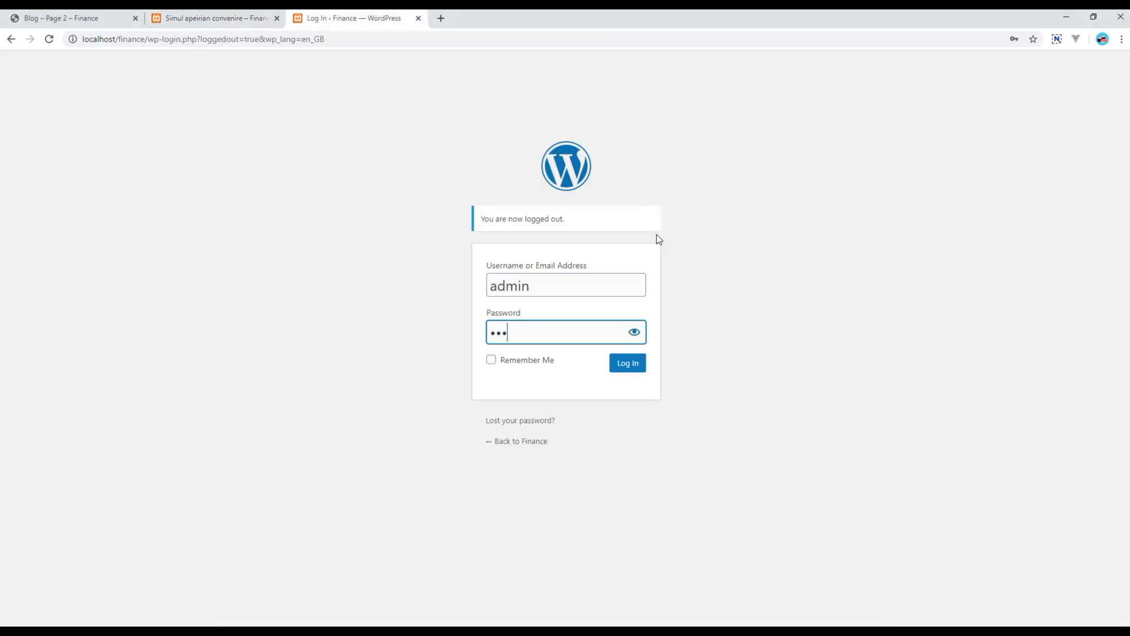
type("*")
key("Return")
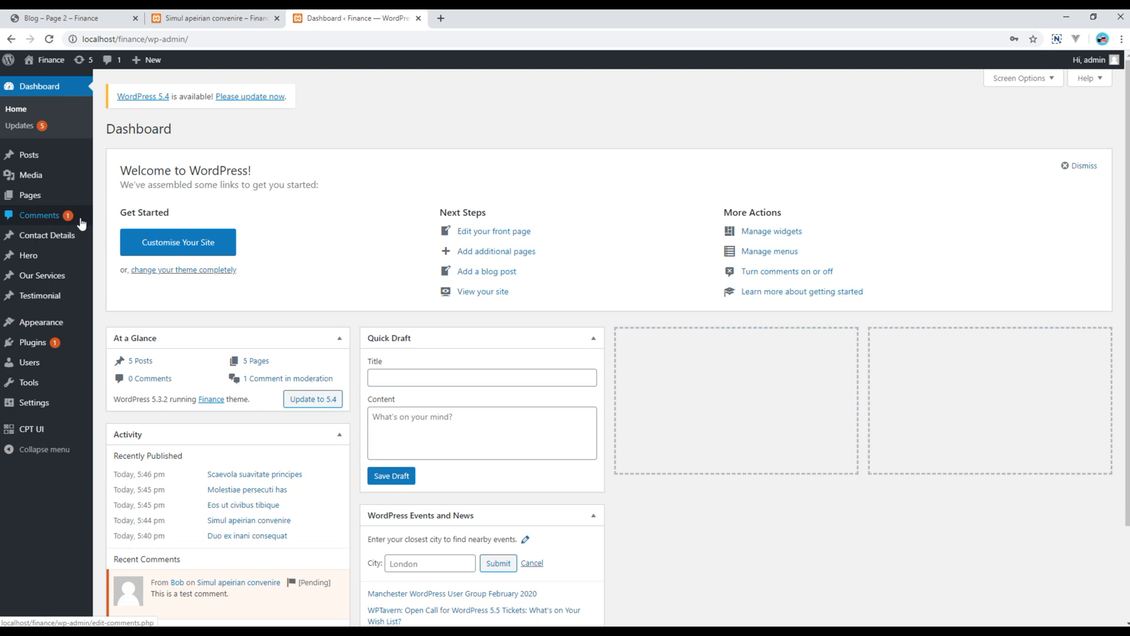
Approve the pending test comment on Simul apeirian convenire in the Comments list
left_click(39, 216)
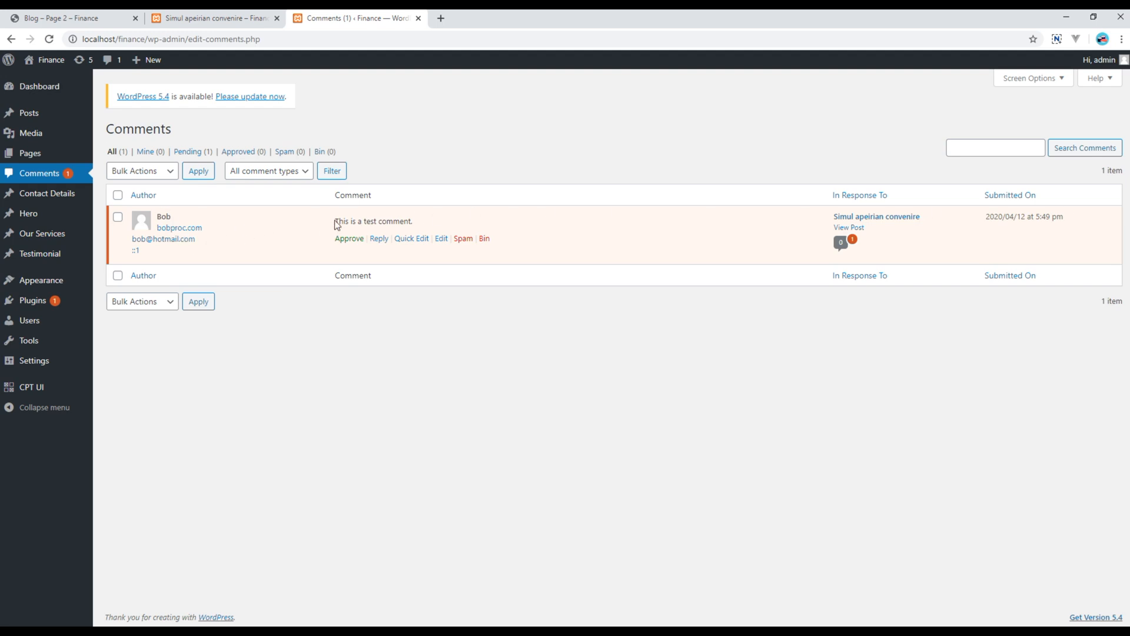
left_click_drag(350, 221, 416, 220)
left_click(391, 305)
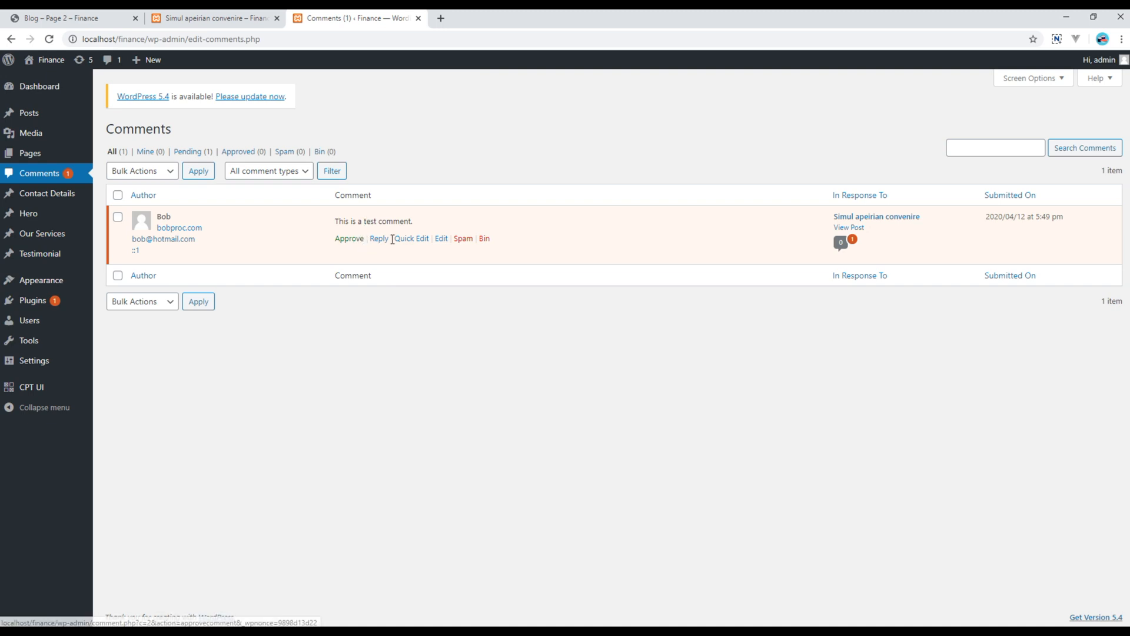
left_click(350, 239)
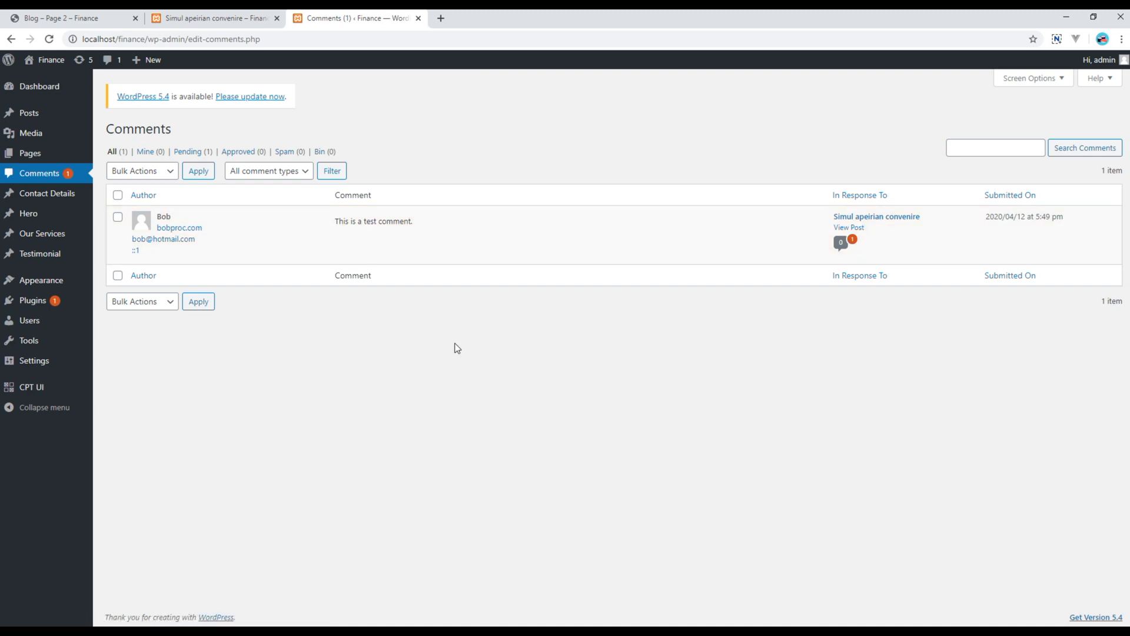
Refresh the Simul apeirian convenire post to confirm the test comment appears as 1 reply
left_click(225, 20)
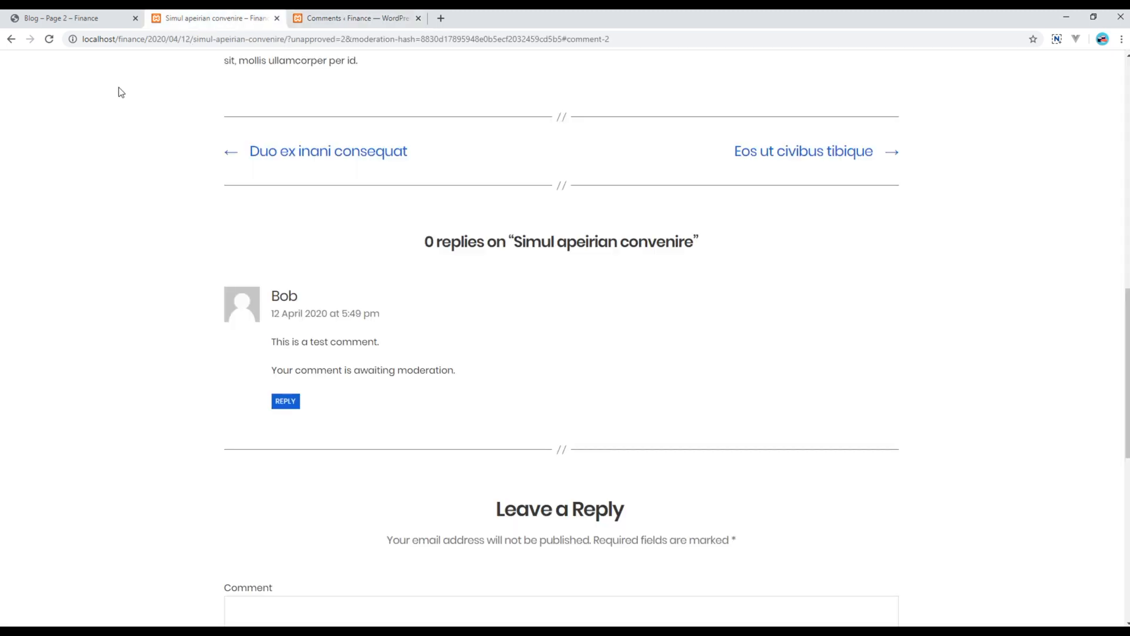
left_click(49, 40)
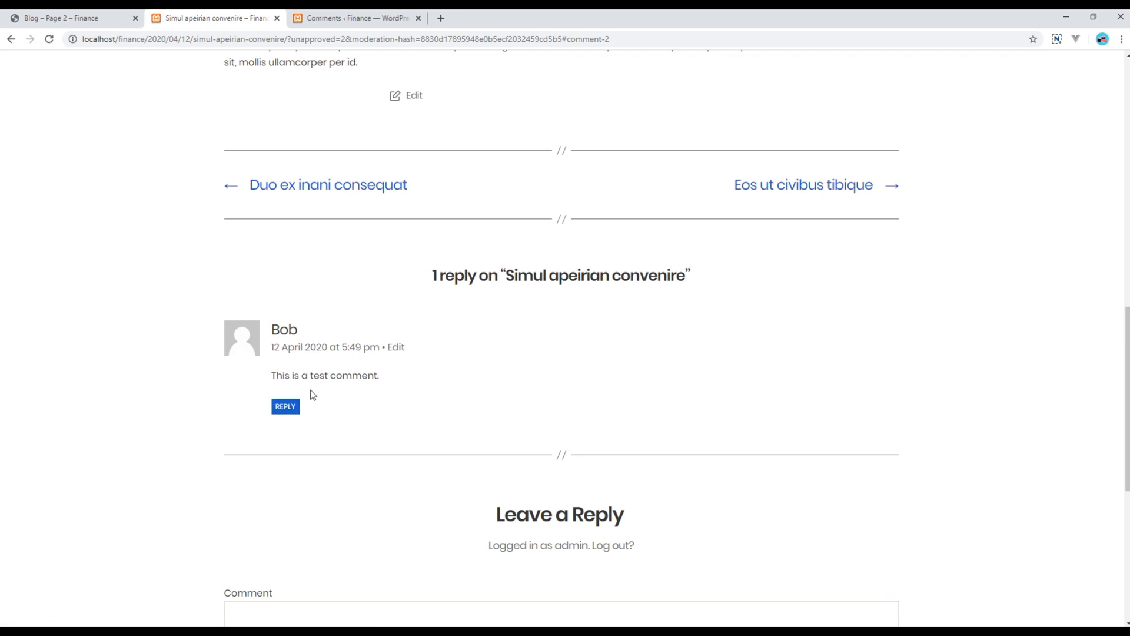
left_click_drag(277, 375, 372, 373)
left_click(393, 374)
scroll(425, 450, "up", 15)
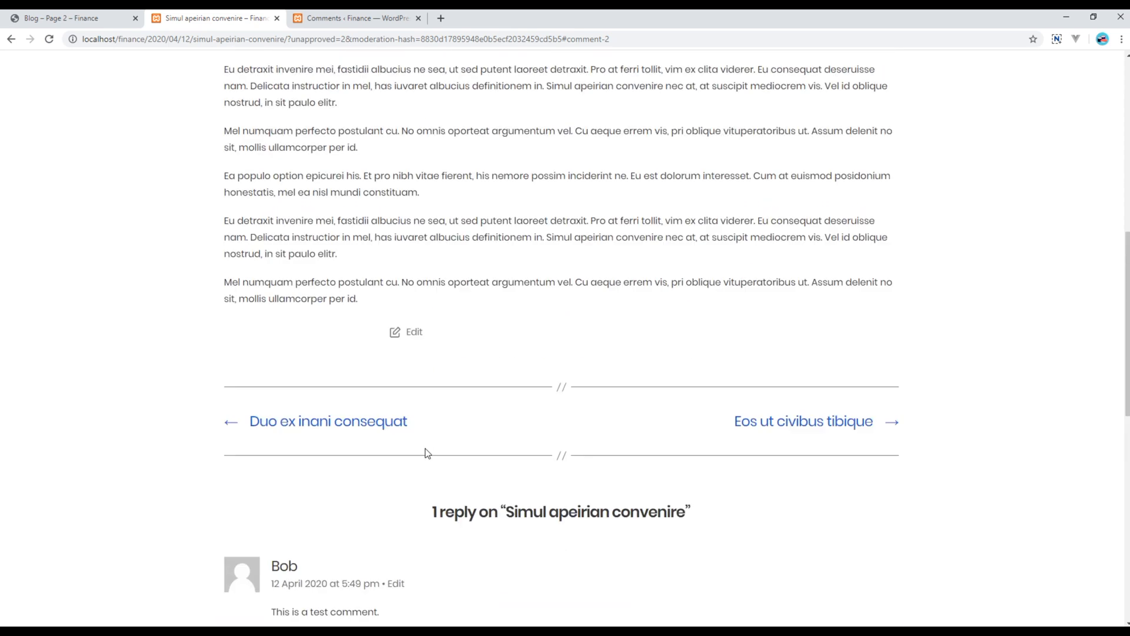
scroll(425, 448, "down", 15)
scroll(425, 447, "up", 15)
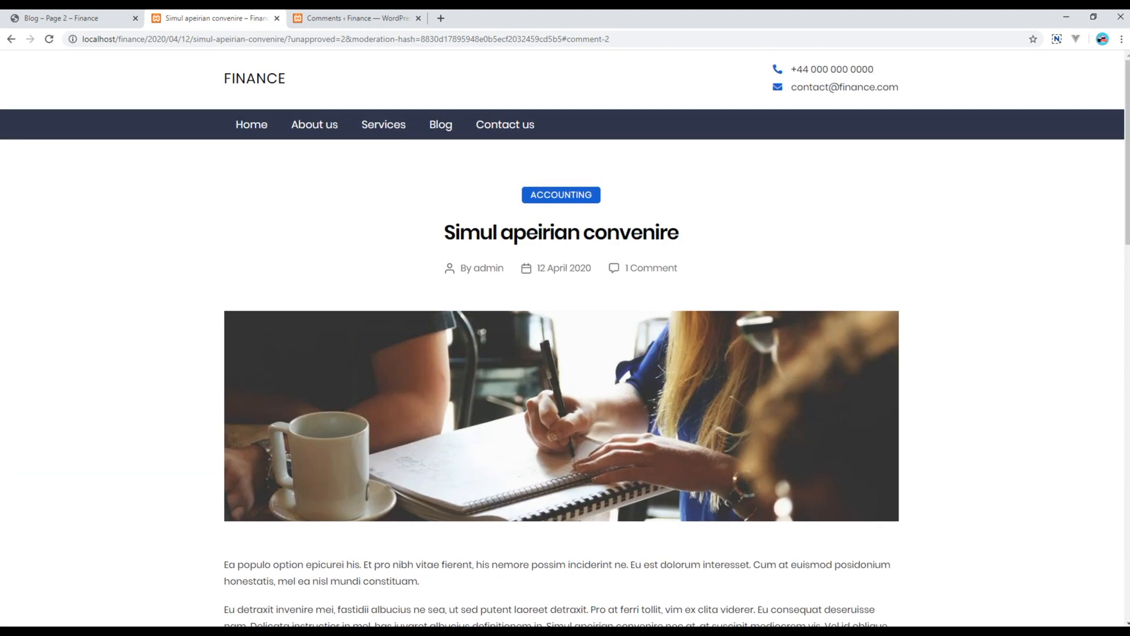